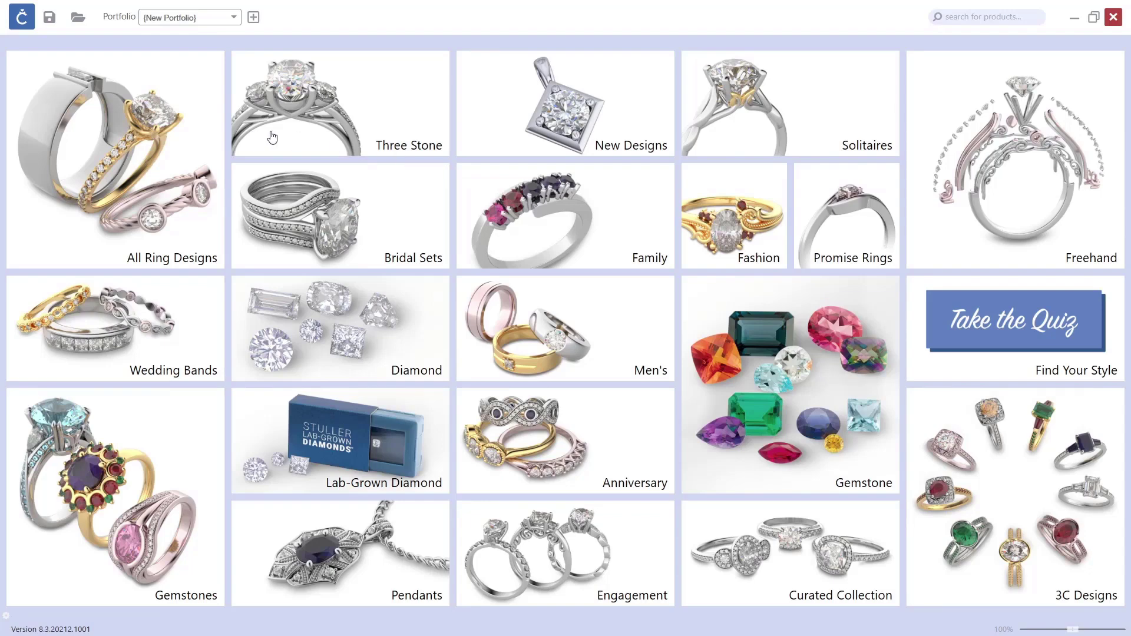
Create a new portfolio named 'My Designs' and make it the active portfolio.
left_click(253, 18)
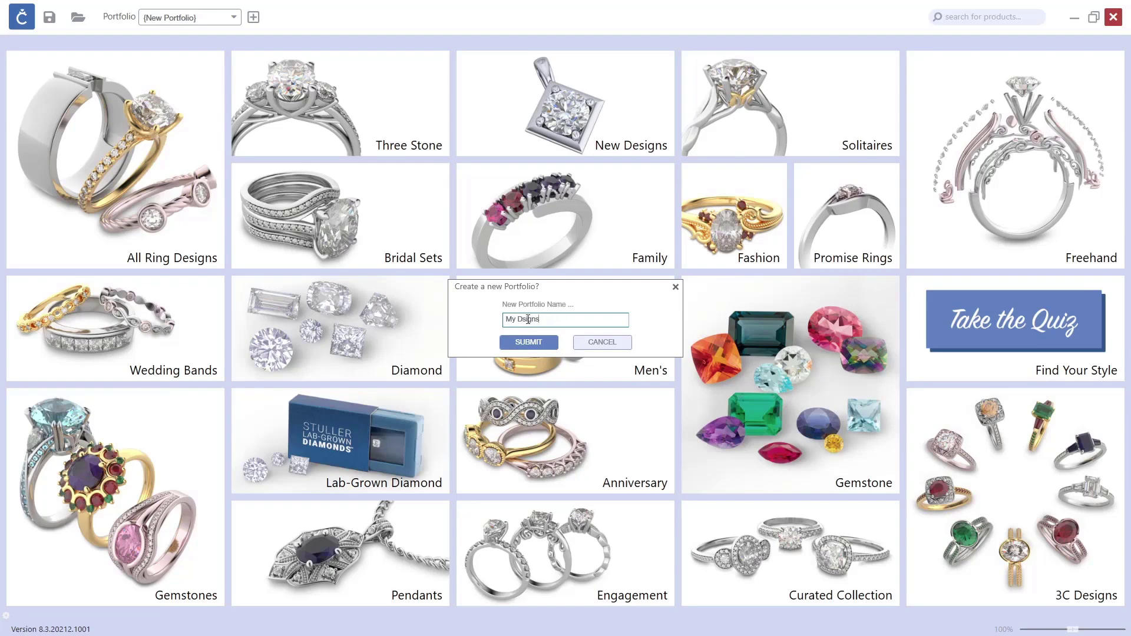
type("e")
left_click(527, 343)
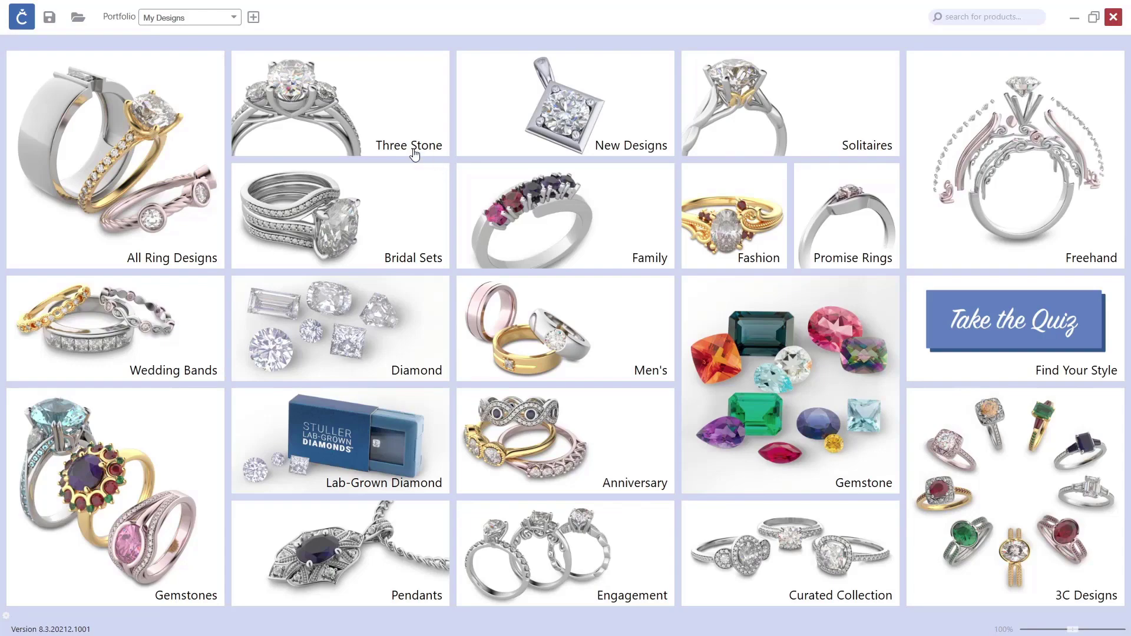
Add Three Stone rings SCS00236-00, SCS02058 and SCS03315 to the My Designs portfolio.
left_click(396, 126)
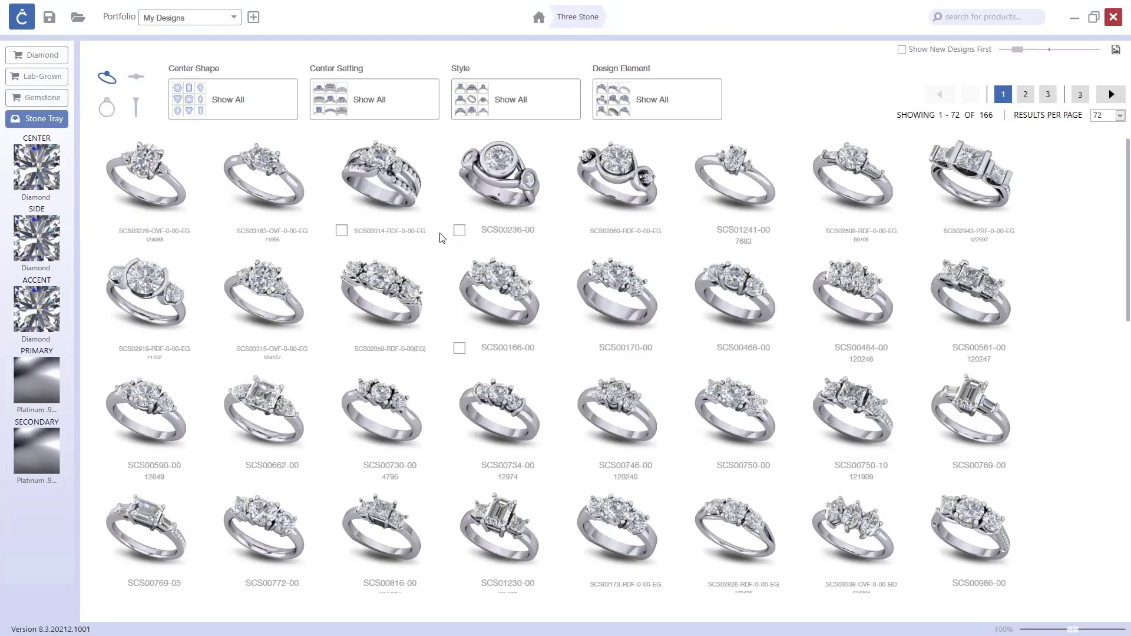
left_click(460, 230)
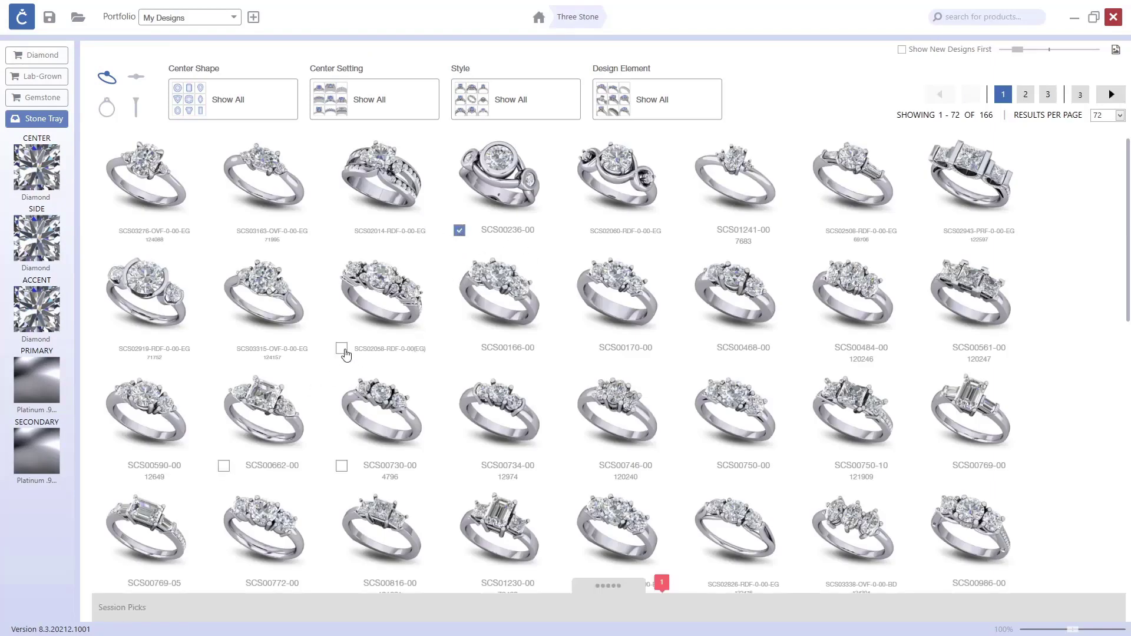
left_click(341, 348)
left_click(223, 348)
left_click(604, 590)
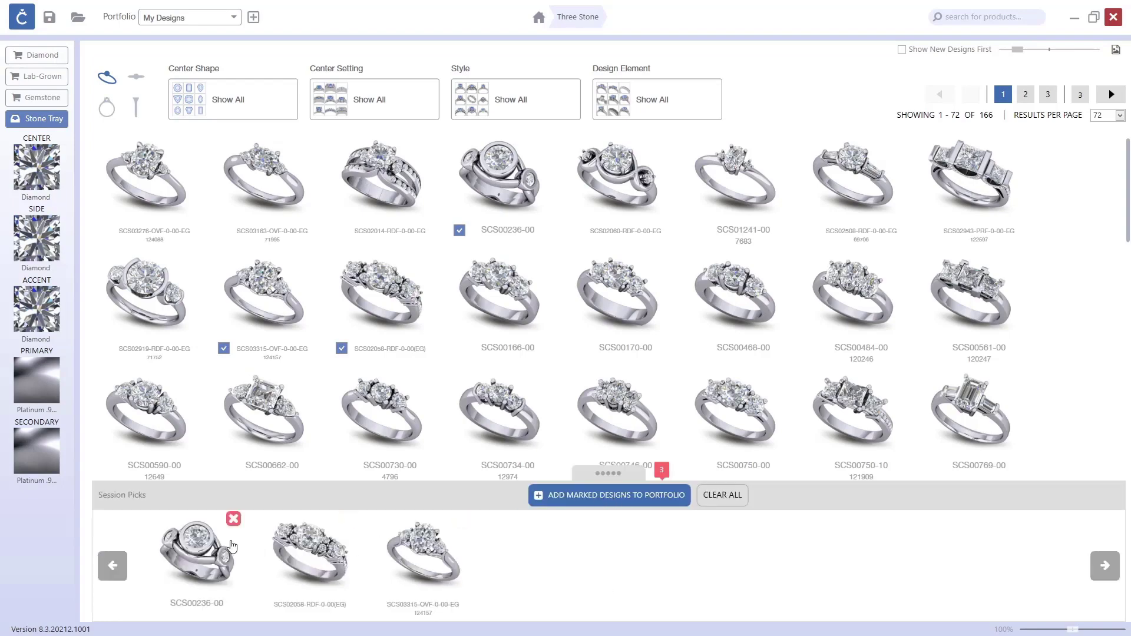
left_click(623, 495)
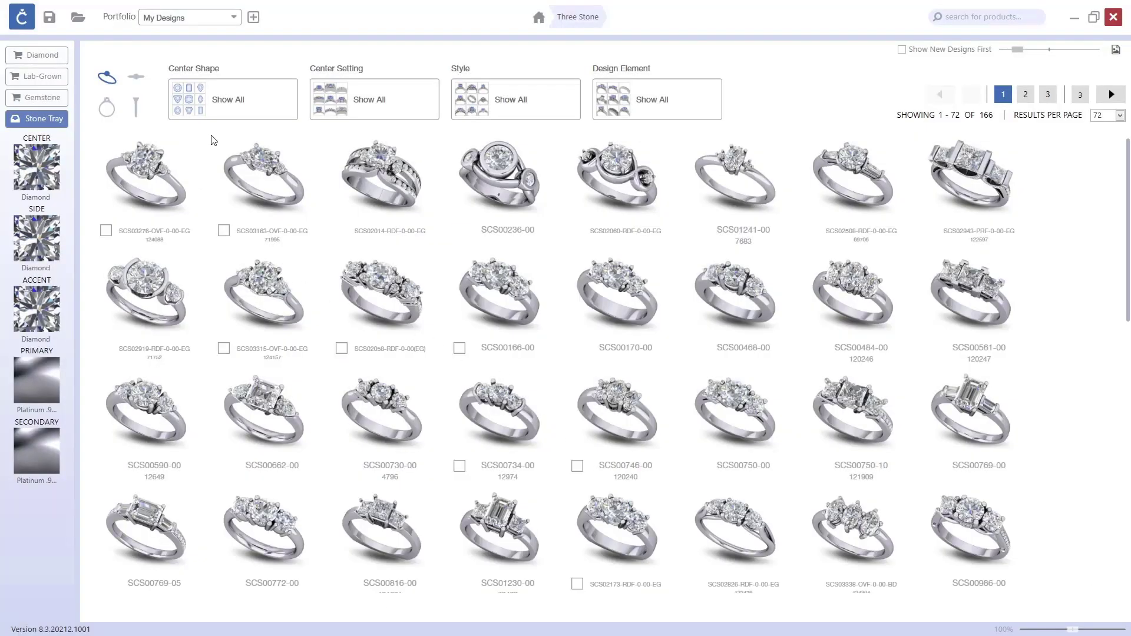
In Solitaires, mark rings SCS02683, SCS02685, SCS00108, SCS00968-00 and SCS01276-15.
left_click(539, 17)
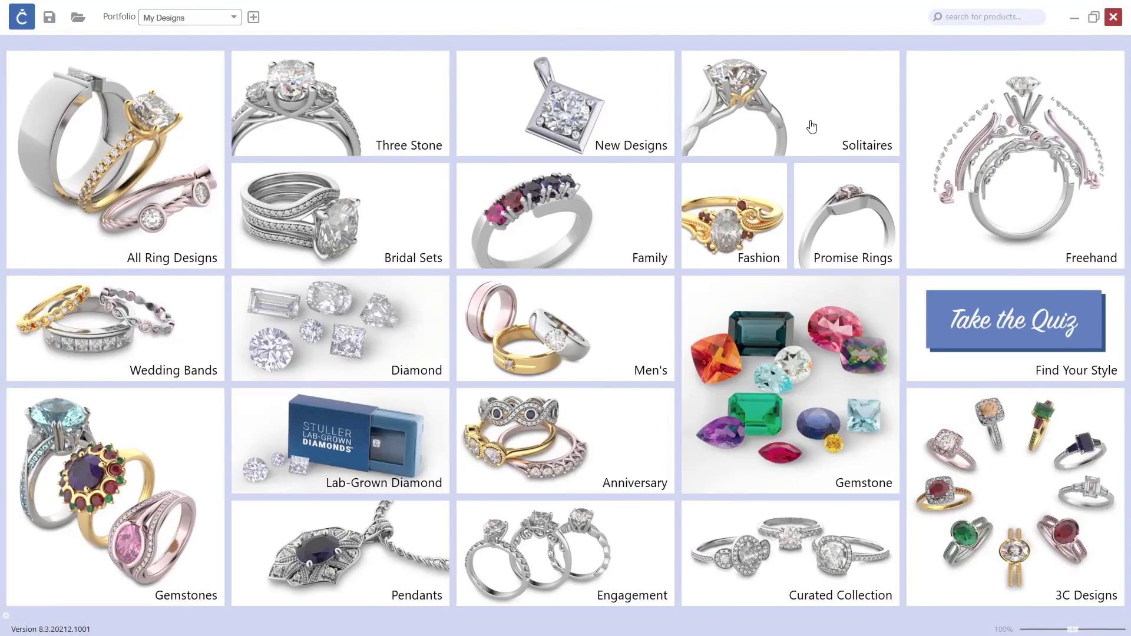
left_click(810, 121)
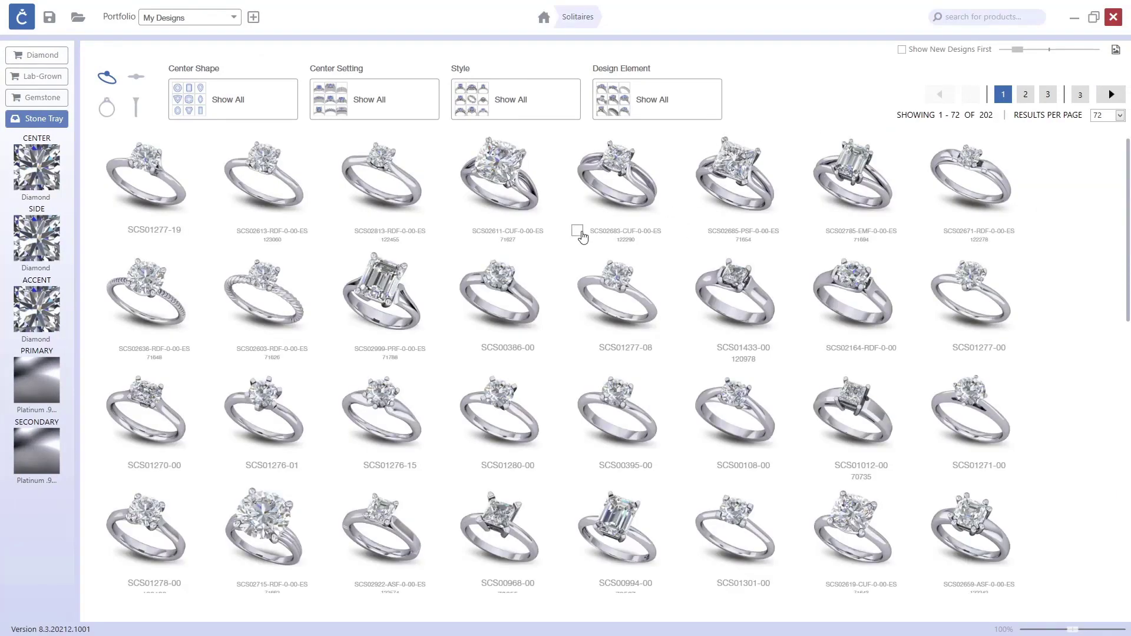
left_click(577, 231)
left_click(695, 231)
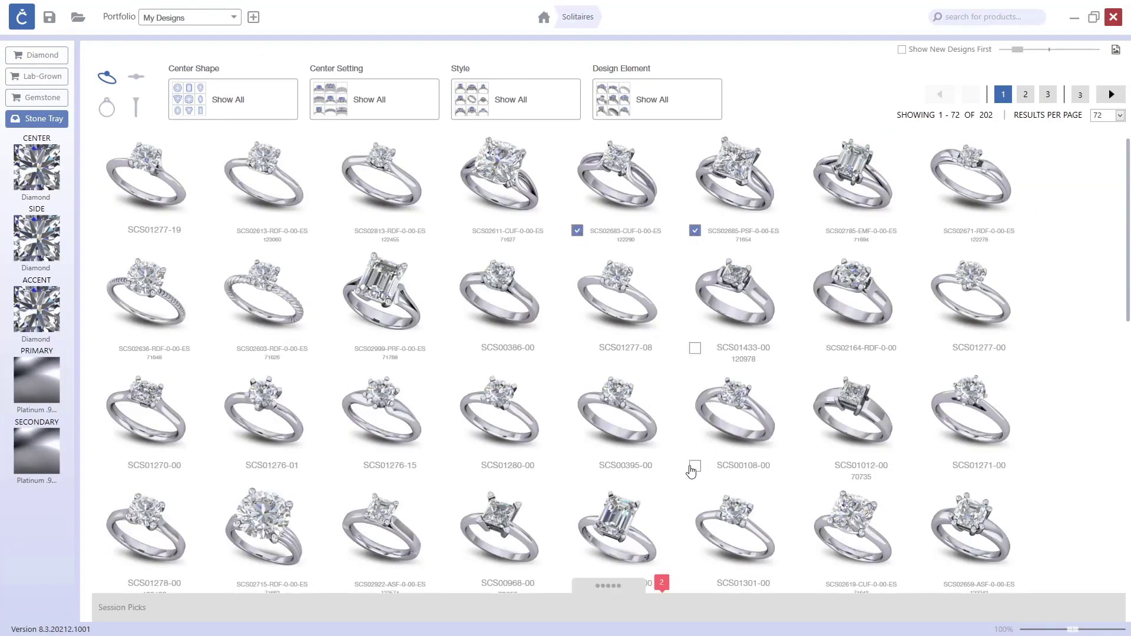
left_click(695, 466)
left_click(460, 583)
left_click(341, 467)
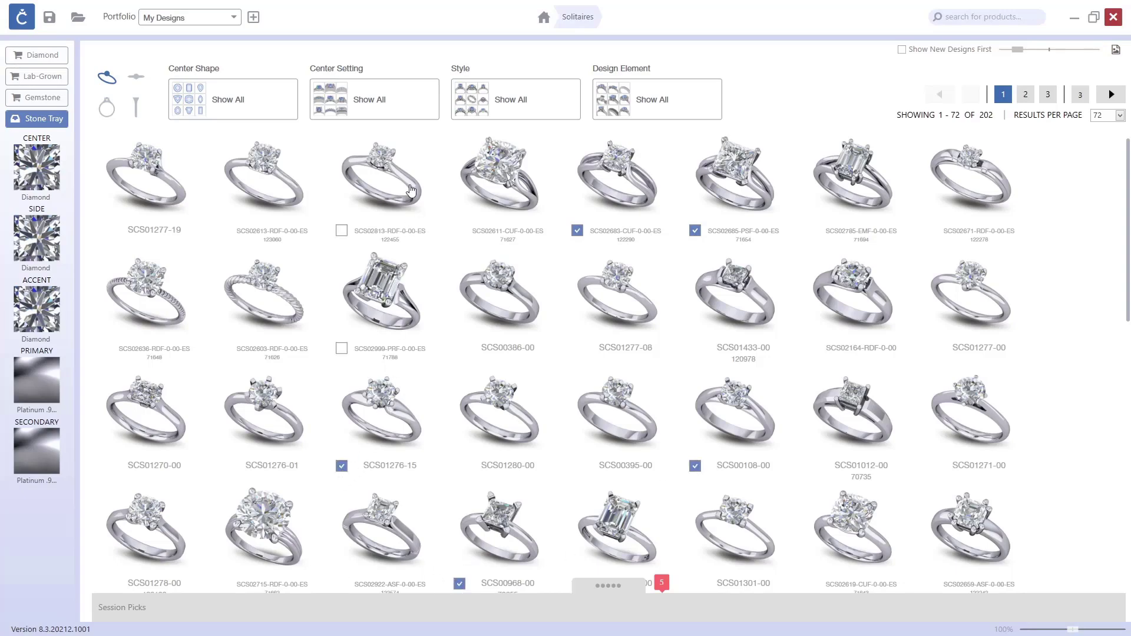
Add the five marked Solitaire rings to My Designs and return to the start screen.
left_click(605, 586)
left_click(625, 497)
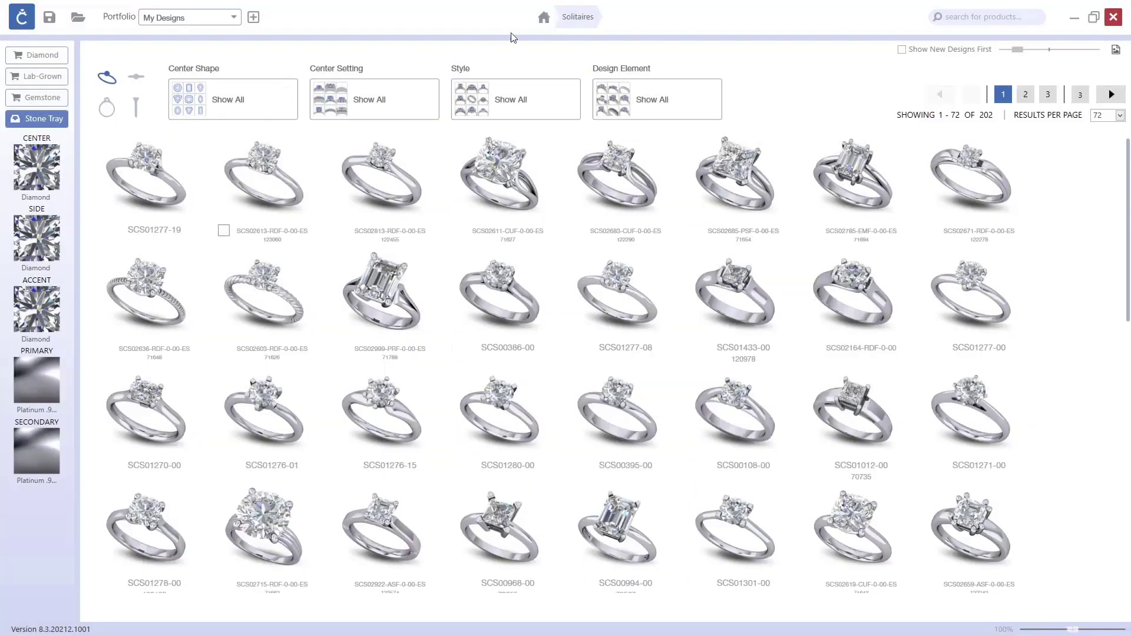
left_click(543, 18)
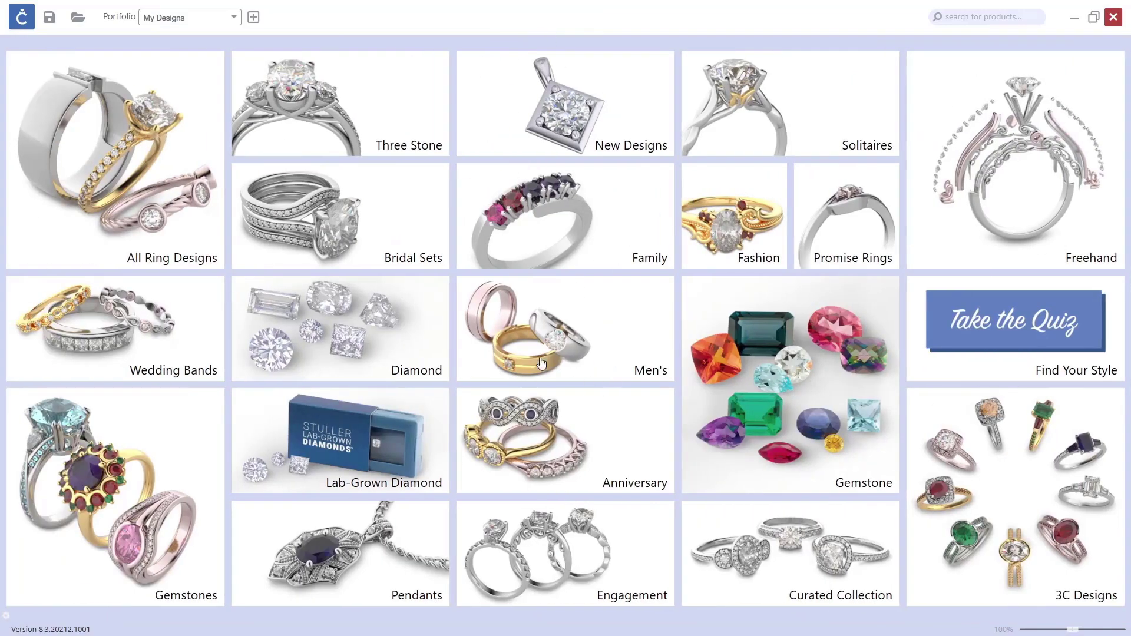
Add the first and third Anniversary bands plus SCS03396 to the My Designs portfolio.
left_click(610, 447)
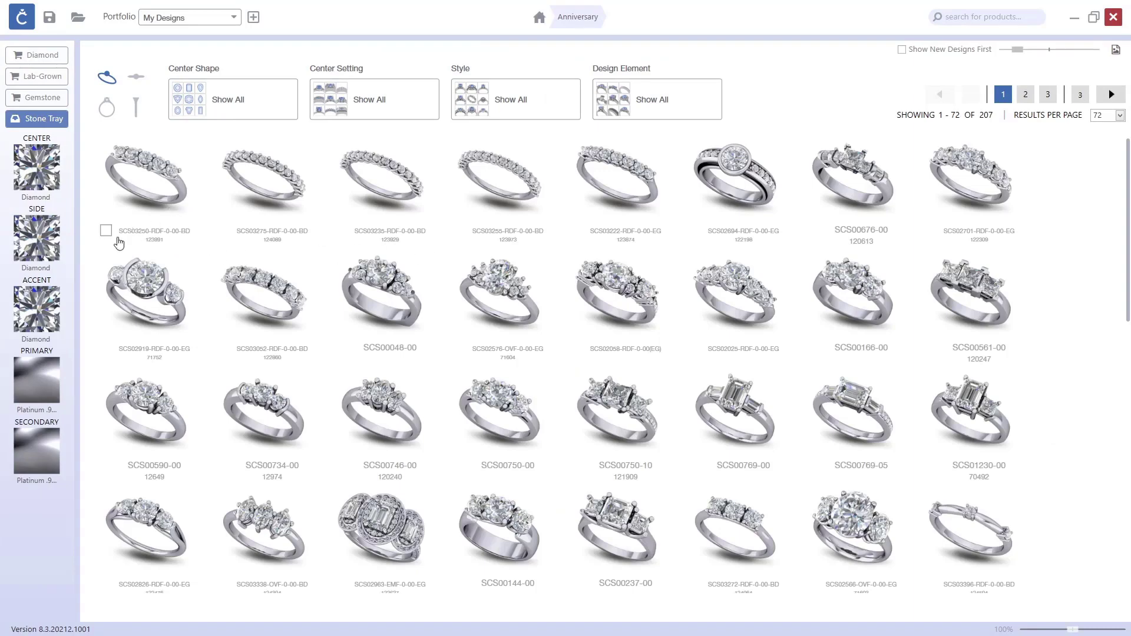
left_click(105, 231)
left_click(341, 231)
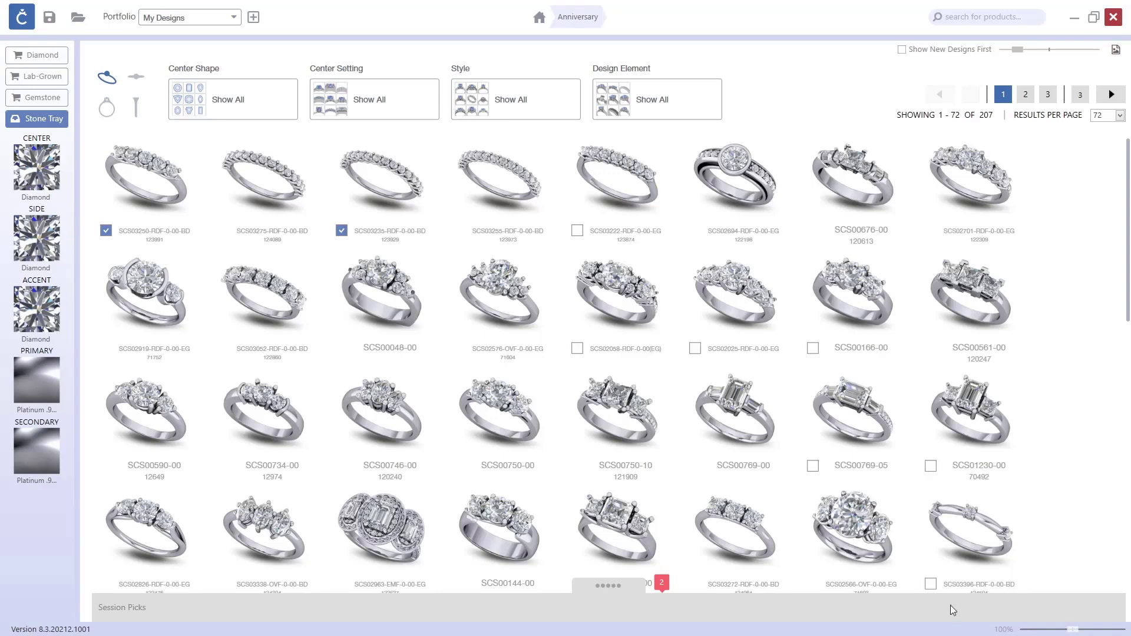
left_click(930, 584)
left_click(617, 591)
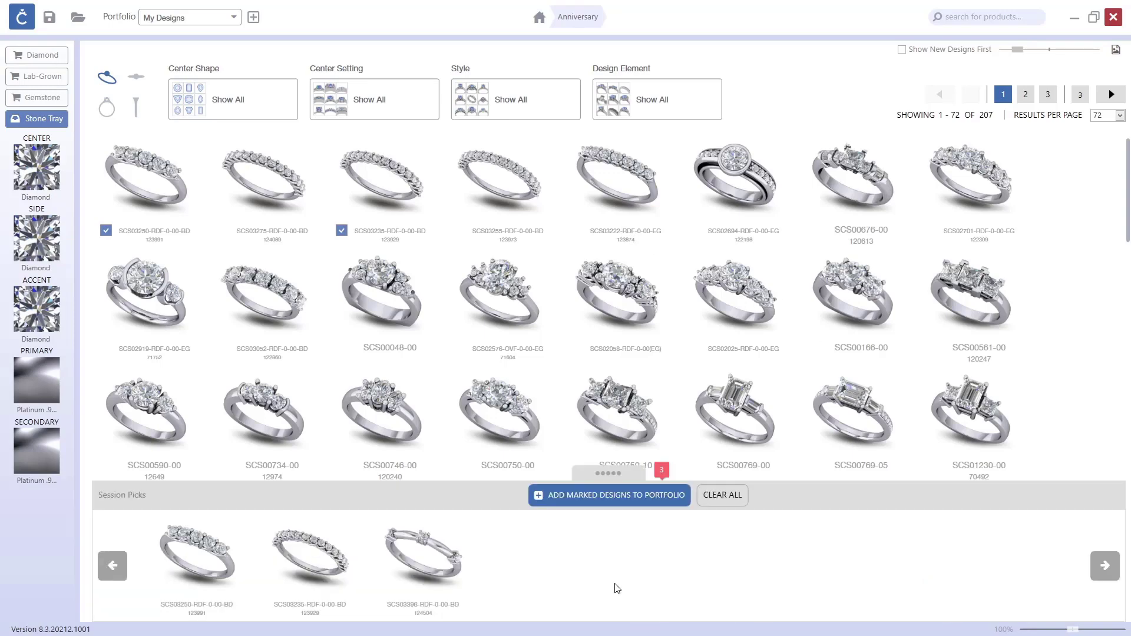
left_click(598, 496)
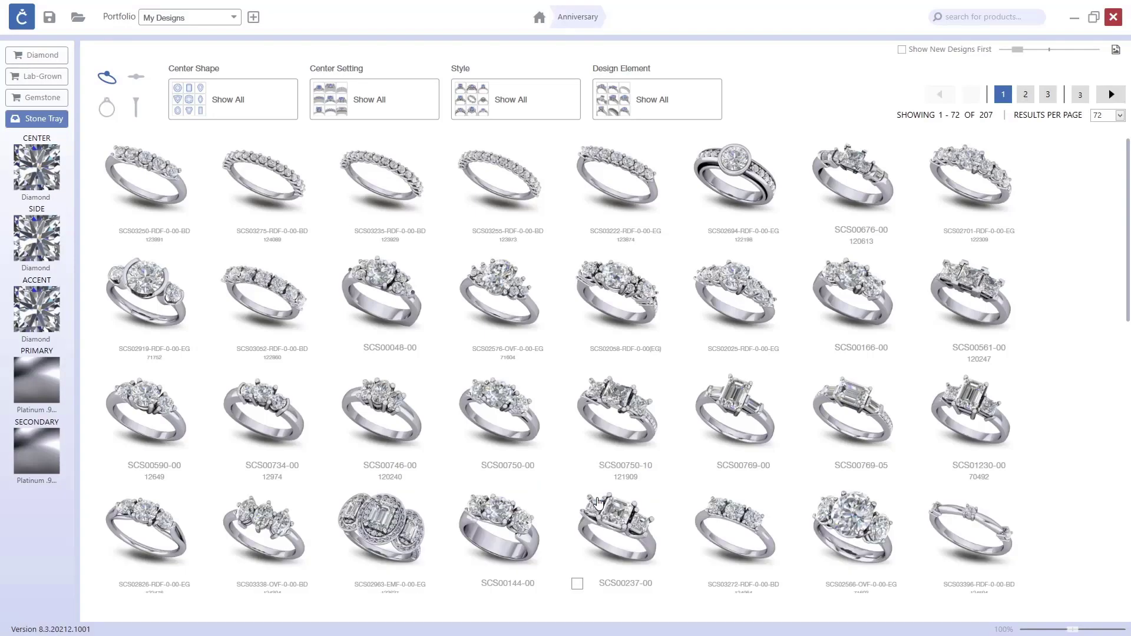
Browse the My Designs rings in Design Manager, then close it.
left_click(78, 19)
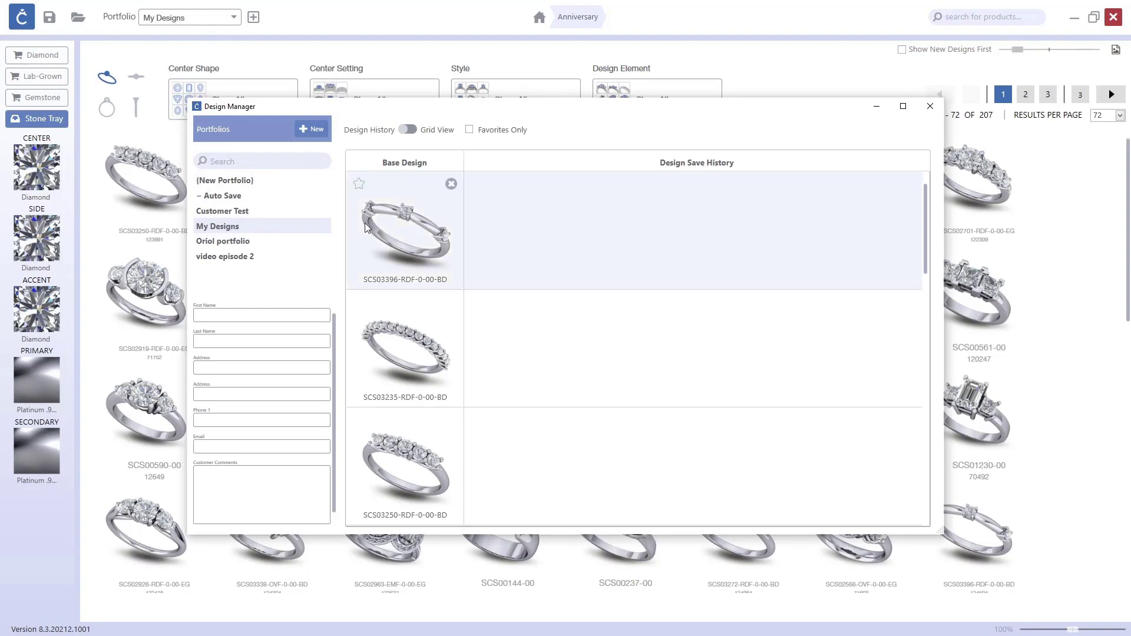
scroll(405, 213, "down", 5)
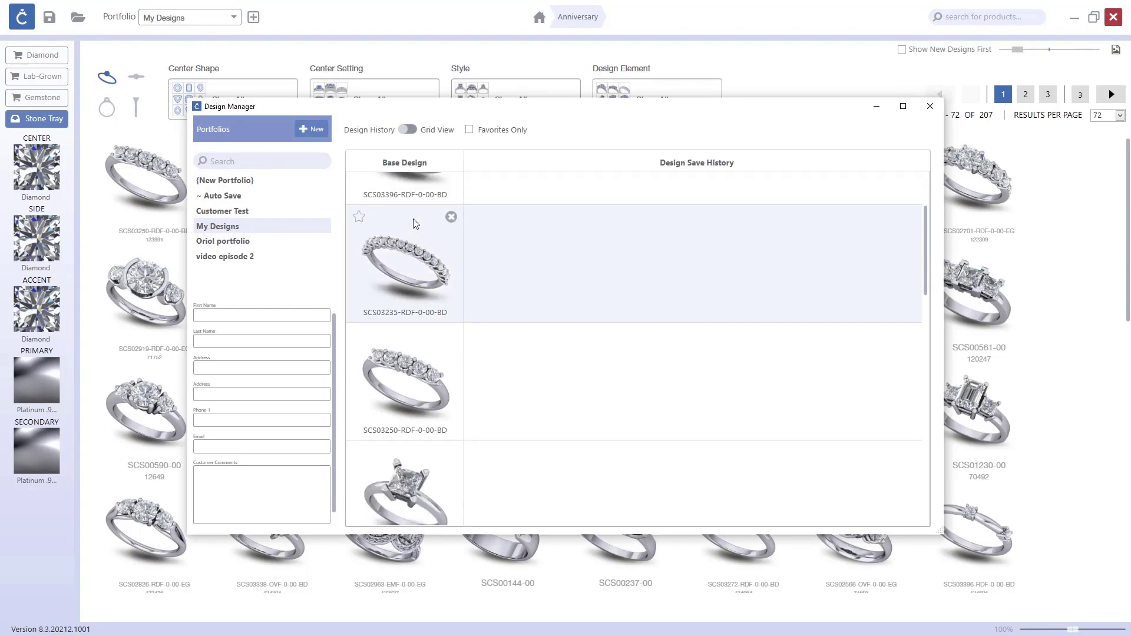
scroll(418, 220, "down", 7)
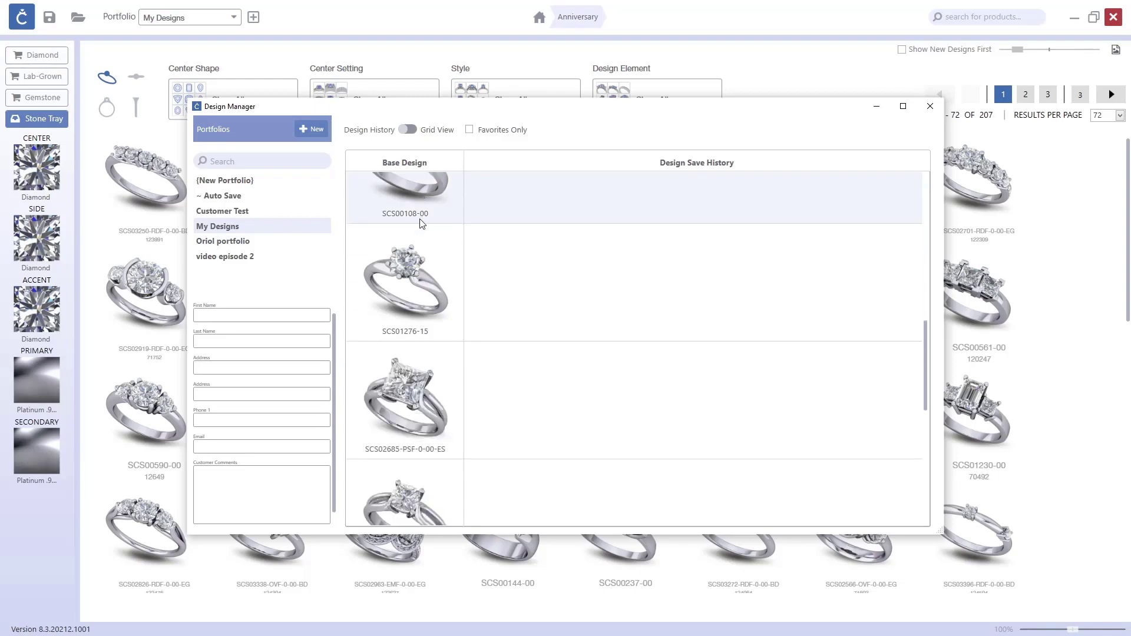
scroll(422, 226, "down", 5)
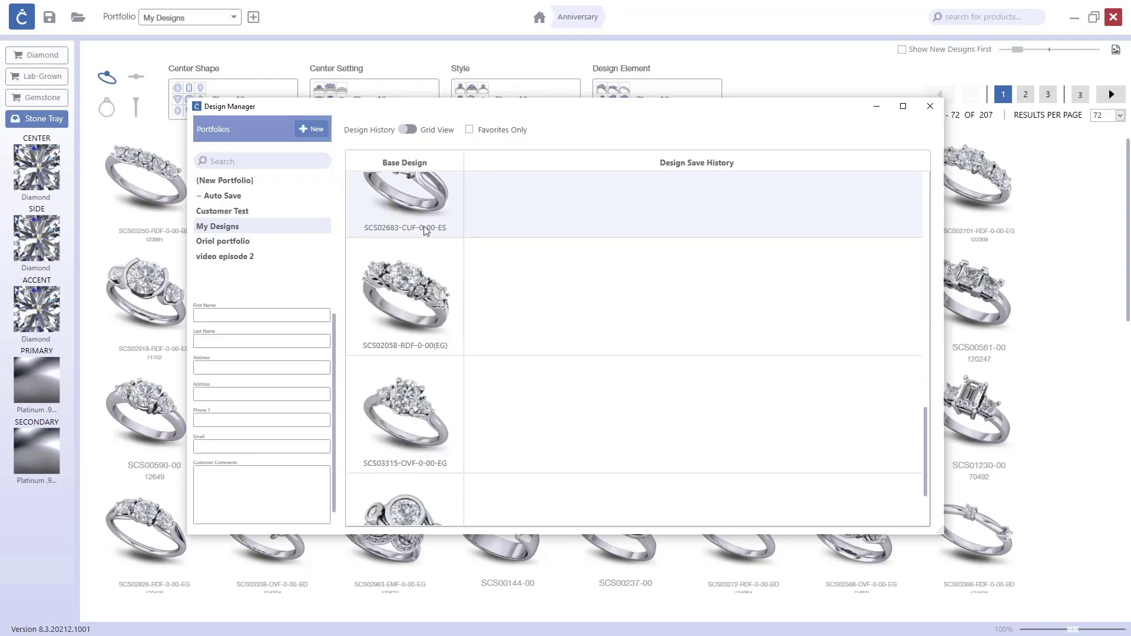
left_click(930, 107)
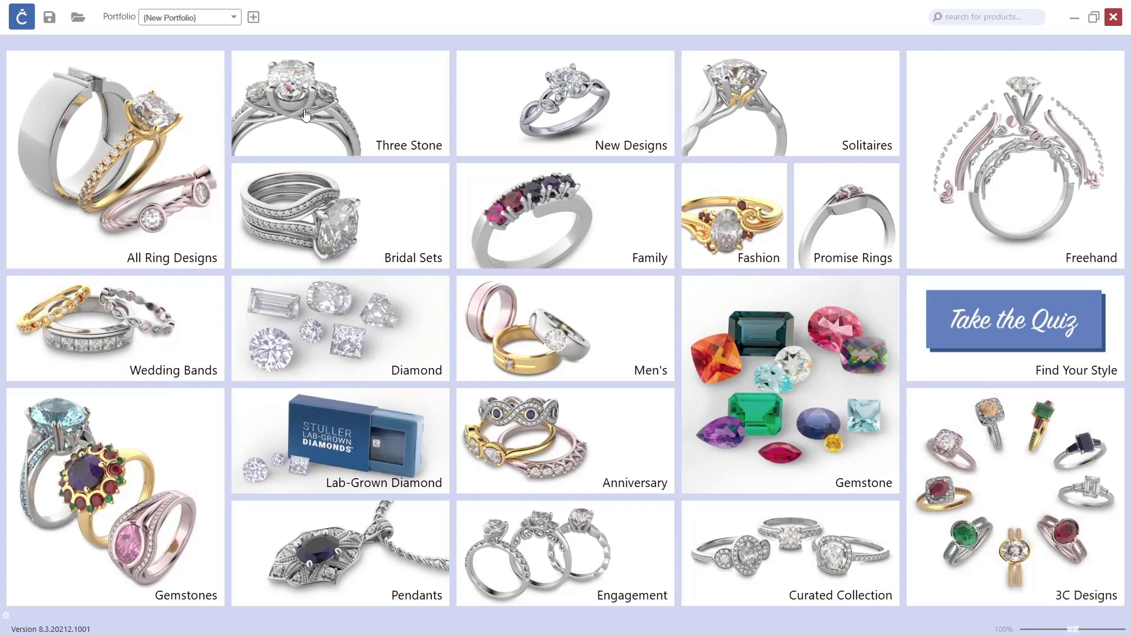
Show the Preferences submenu from the logo main menu.
left_click(27, 27)
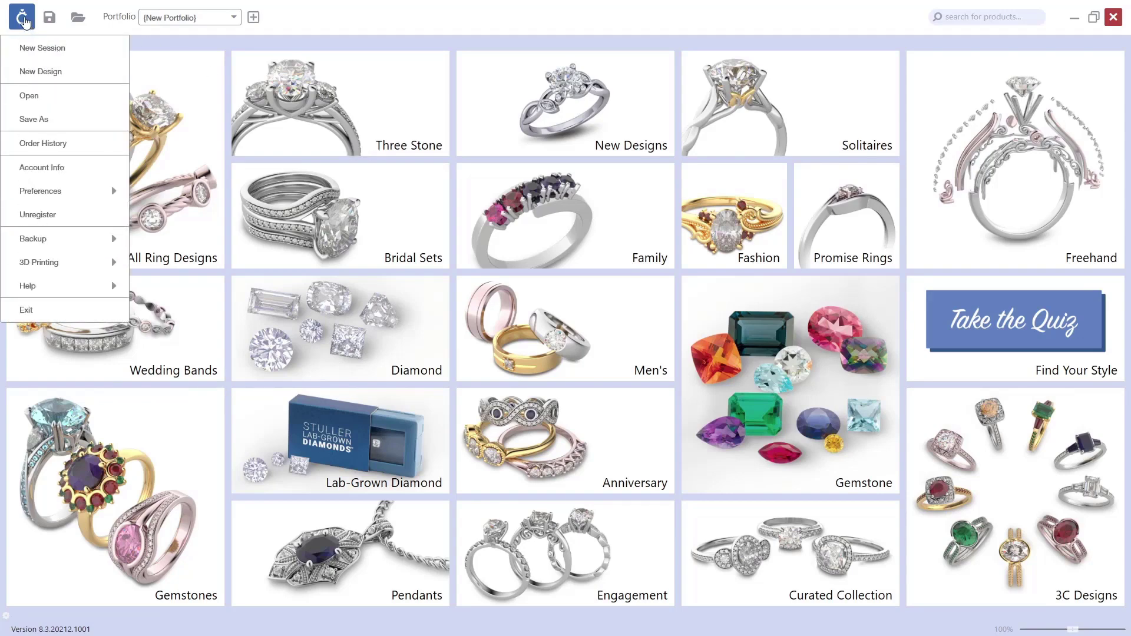
mouse_move(107, 195)
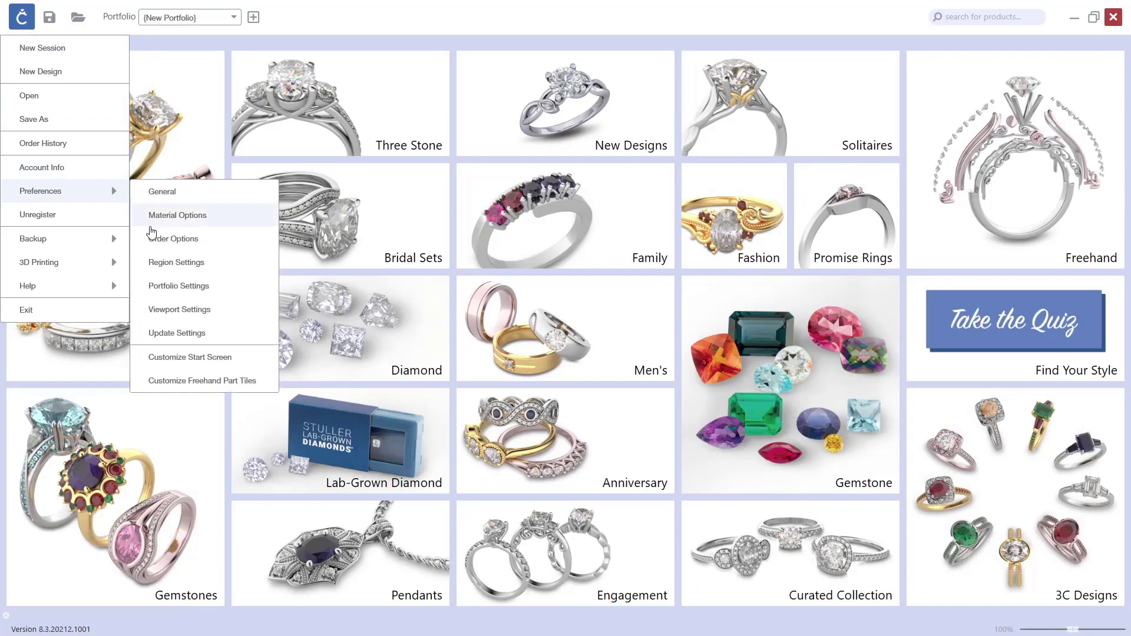
Enter start-screen customization and delete every tile, from All Ring Designs through Find Your Style.
left_click(186, 358)
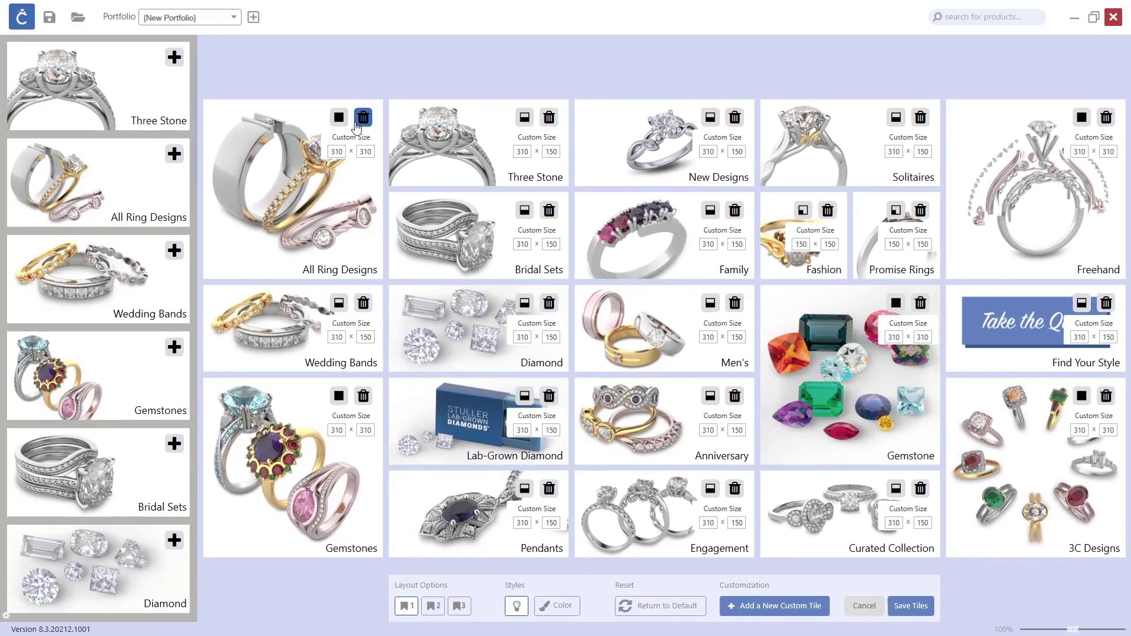
left_click(358, 124)
left_click(358, 123)
left_click(359, 124)
left_click(404, 66)
left_click(404, 66)
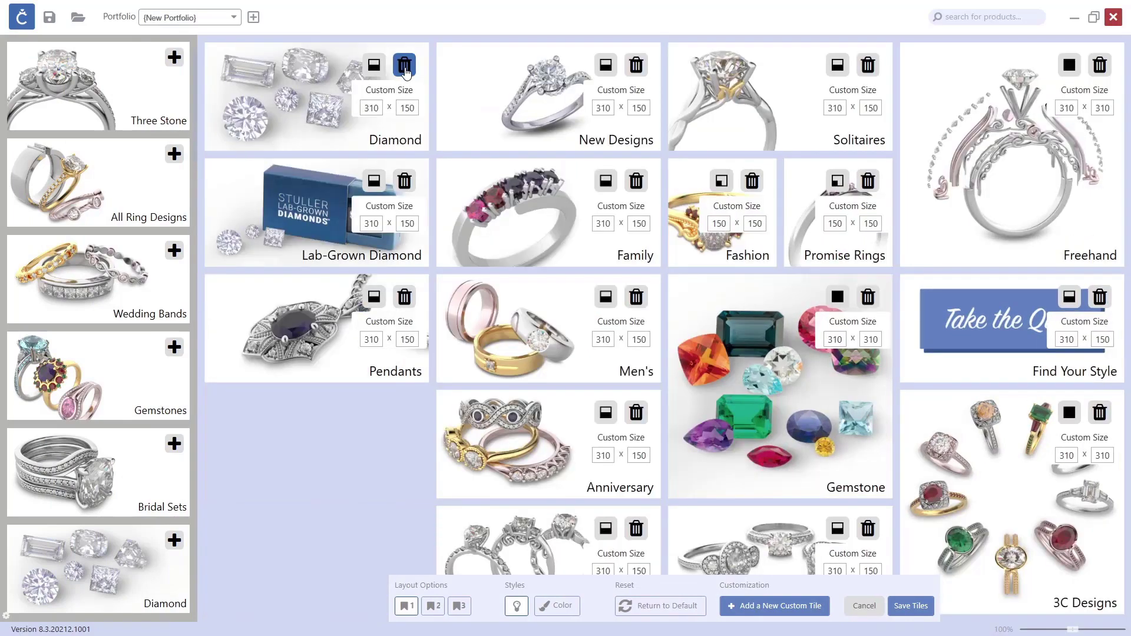
left_click(404, 66)
left_click(404, 67)
left_click(404, 68)
left_click(518, 66)
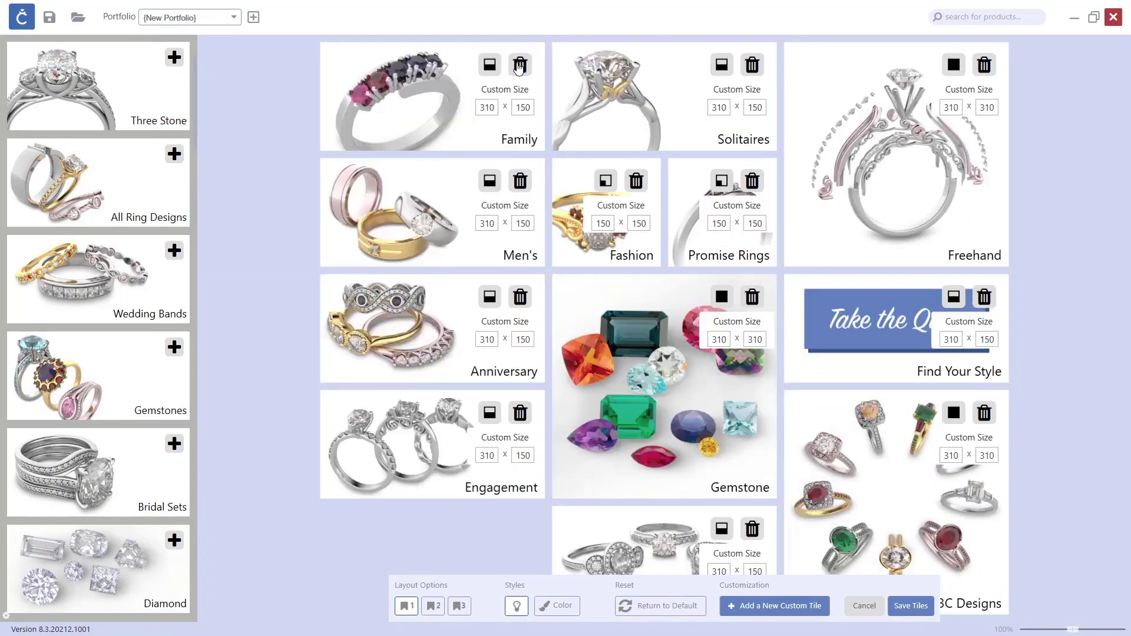
left_click(518, 67)
left_click(518, 67)
left_click(519, 68)
left_click(518, 67)
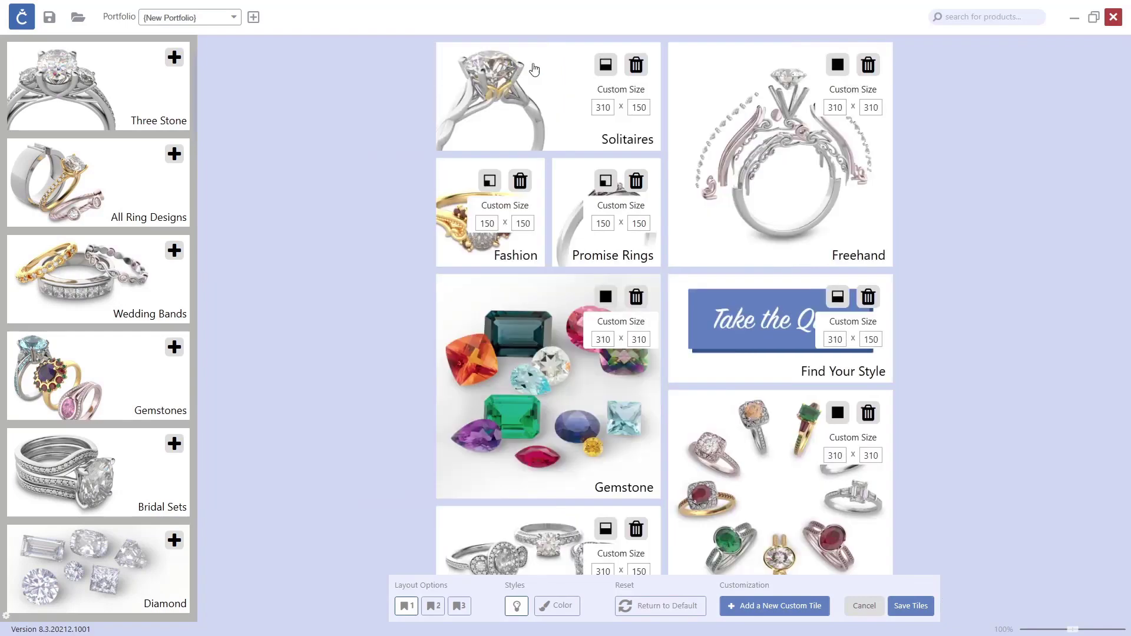
left_click(636, 66)
left_click(636, 68)
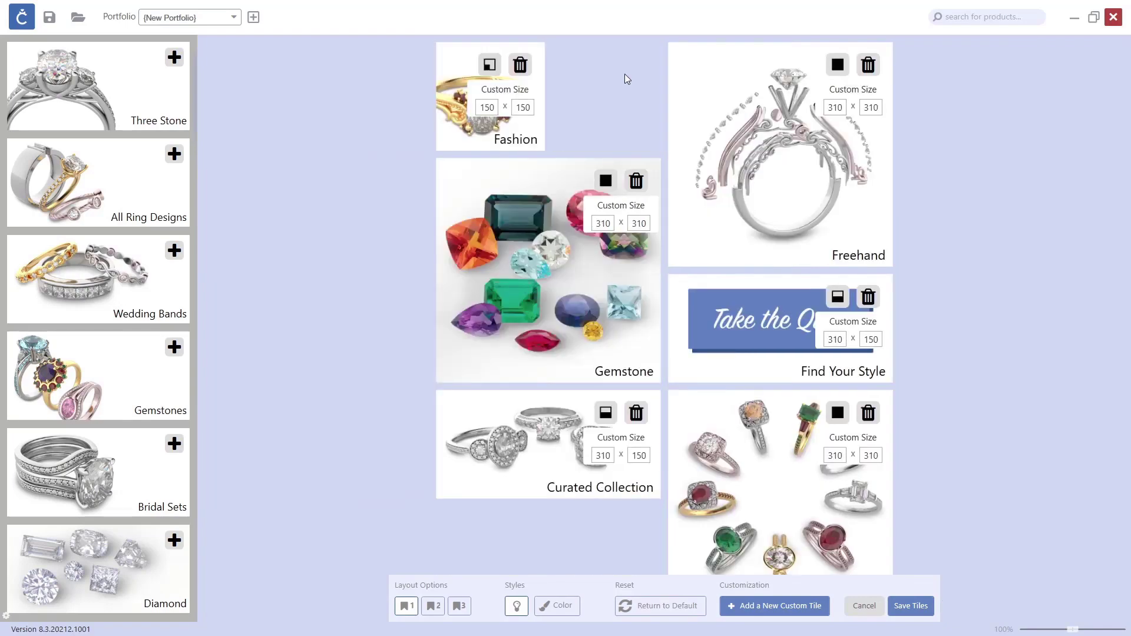
left_click(520, 66)
left_click(636, 65)
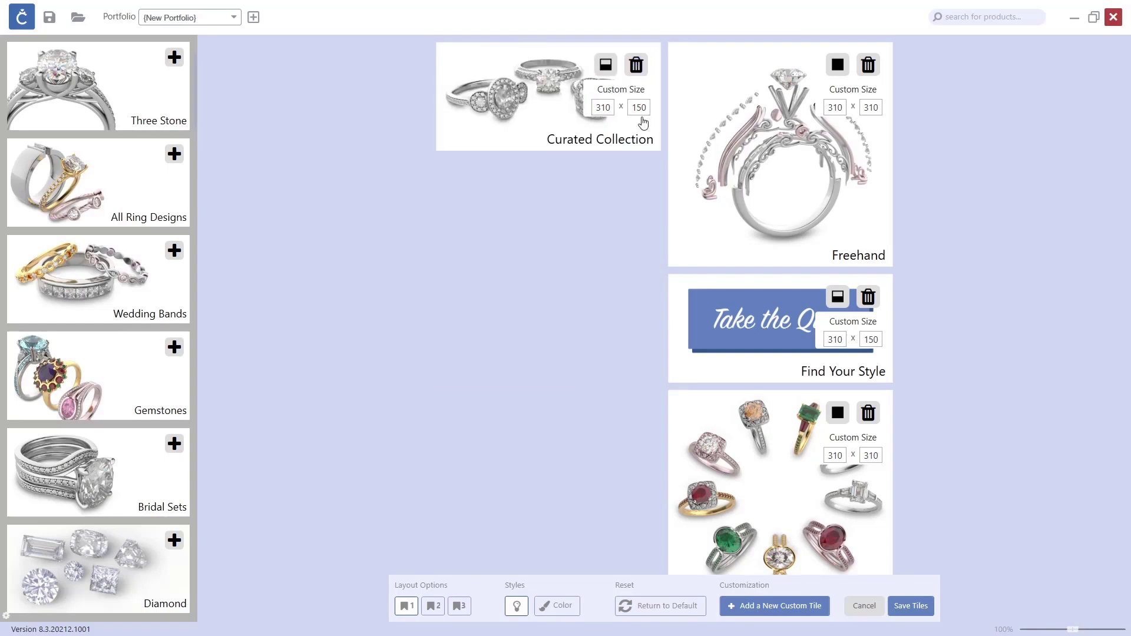
left_click(637, 67)
left_click(752, 65)
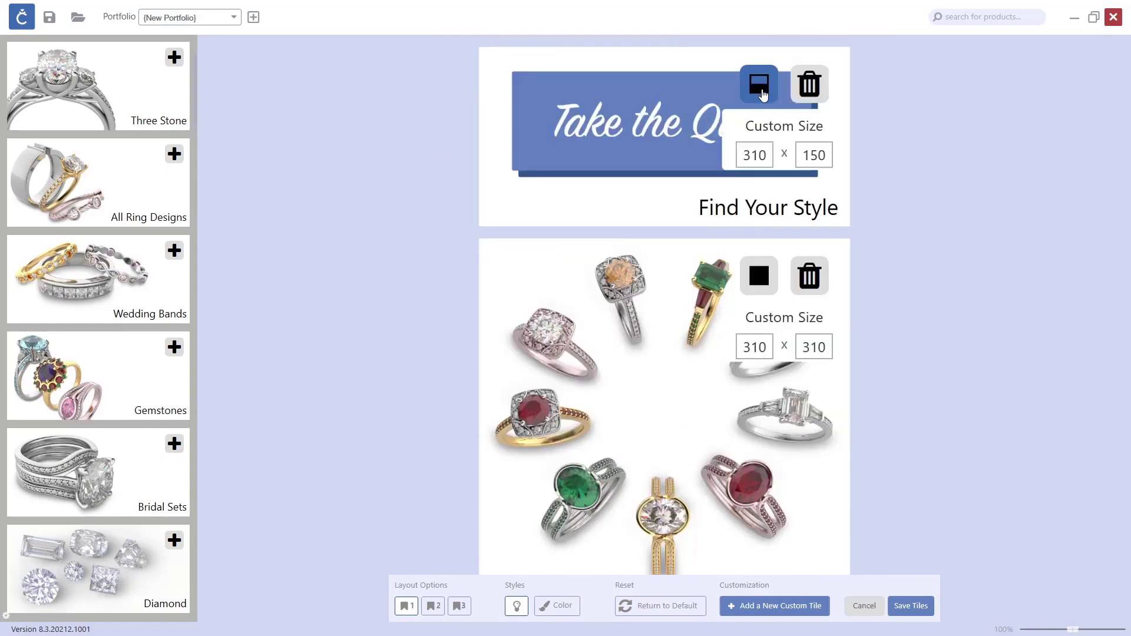
left_click(817, 87)
left_click(880, 107)
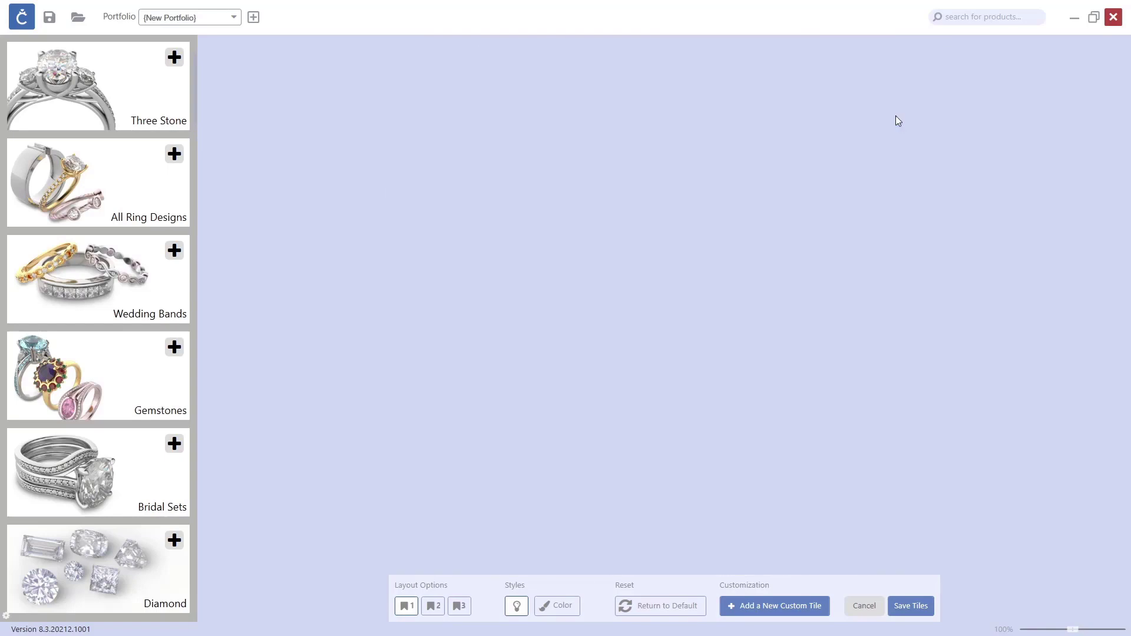
Add a new custom tile linked to the My Designs CounterSketch portfolio.
left_click(785, 609)
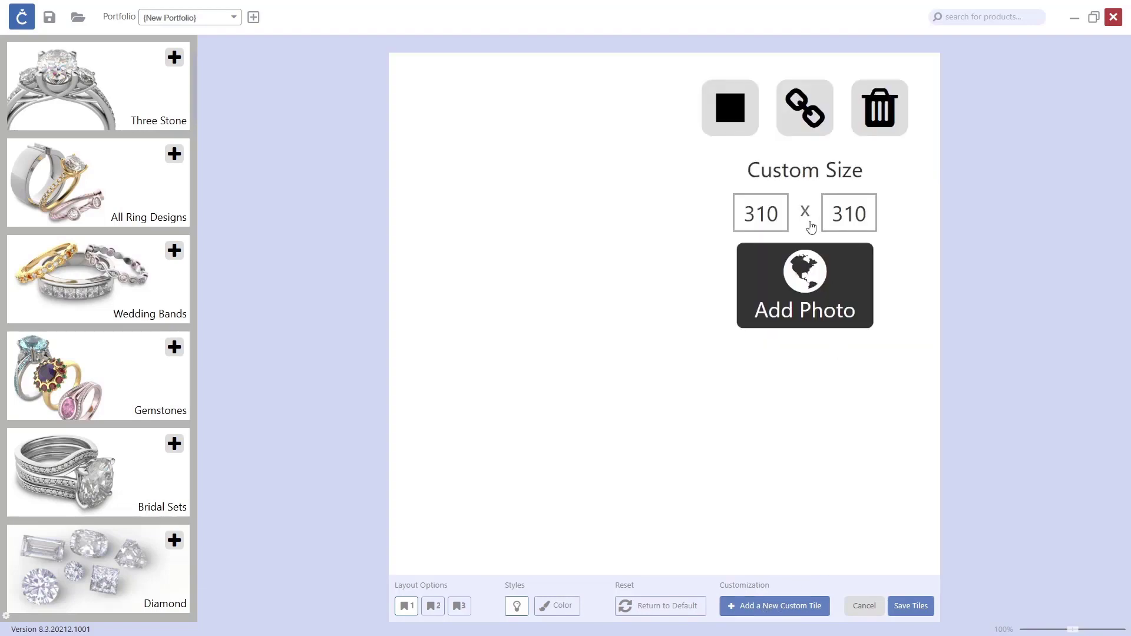
left_click(805, 108)
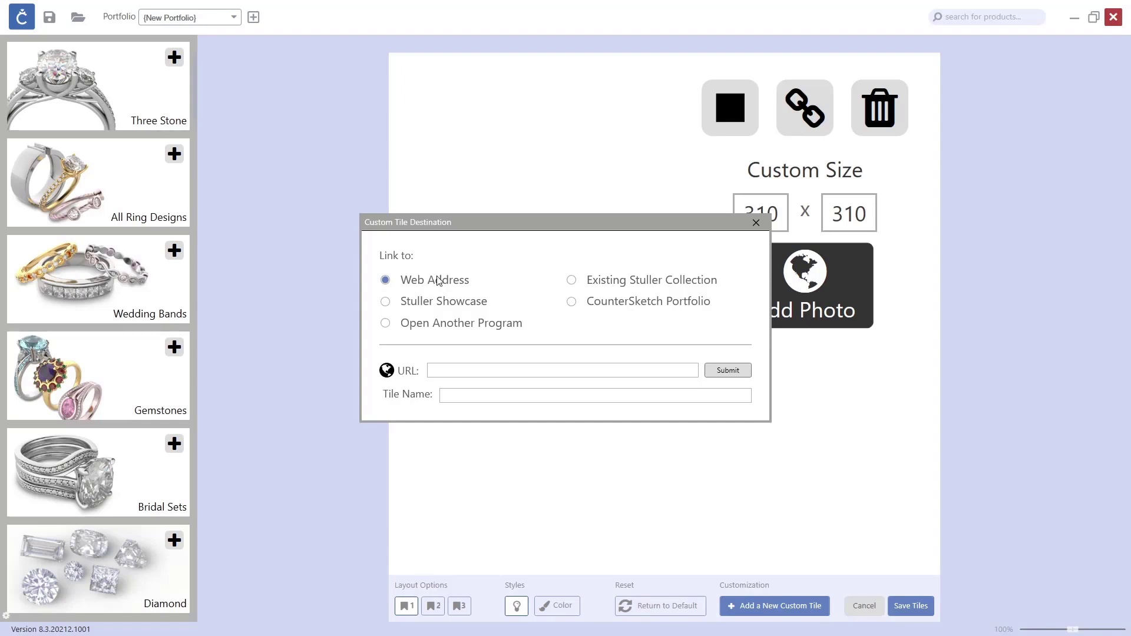
left_click(617, 305)
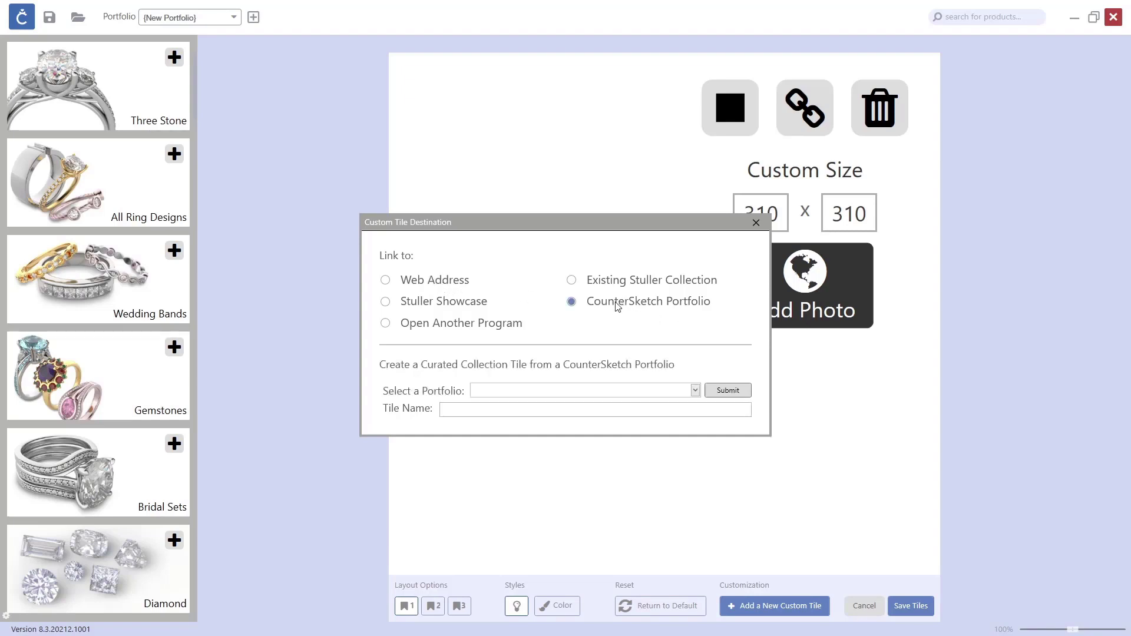
left_click(695, 391)
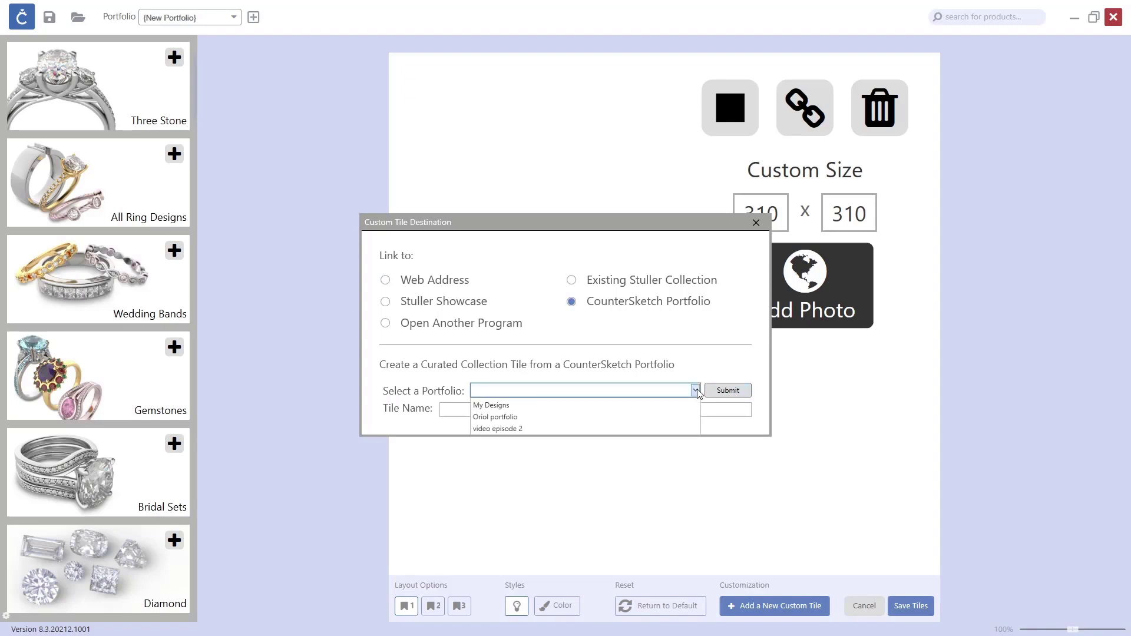
left_click(507, 405)
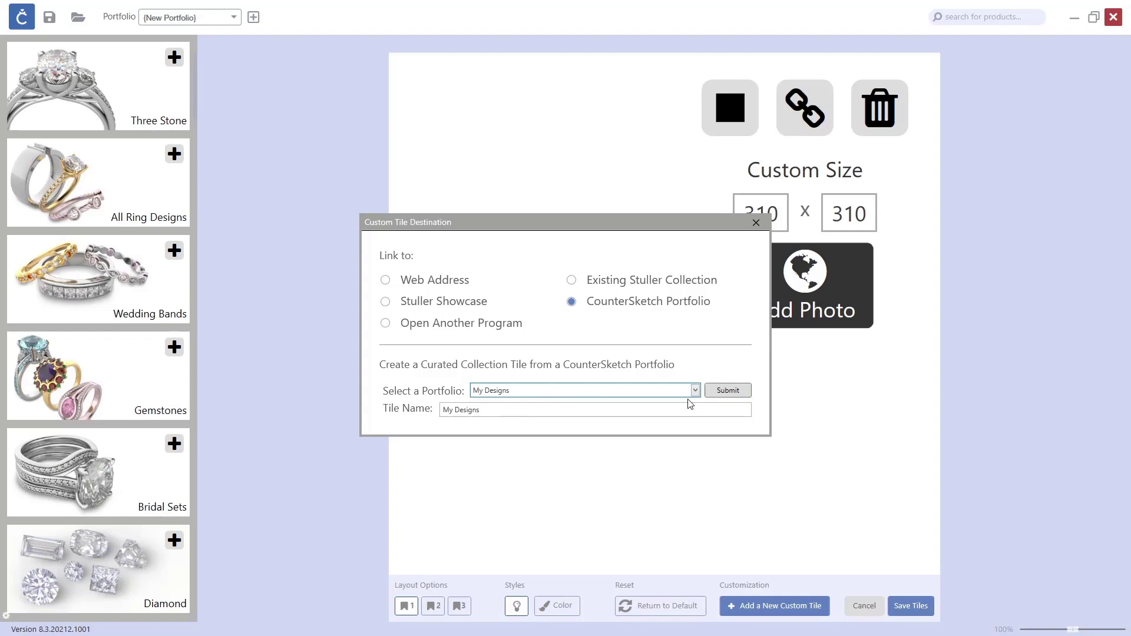
left_click(727, 392)
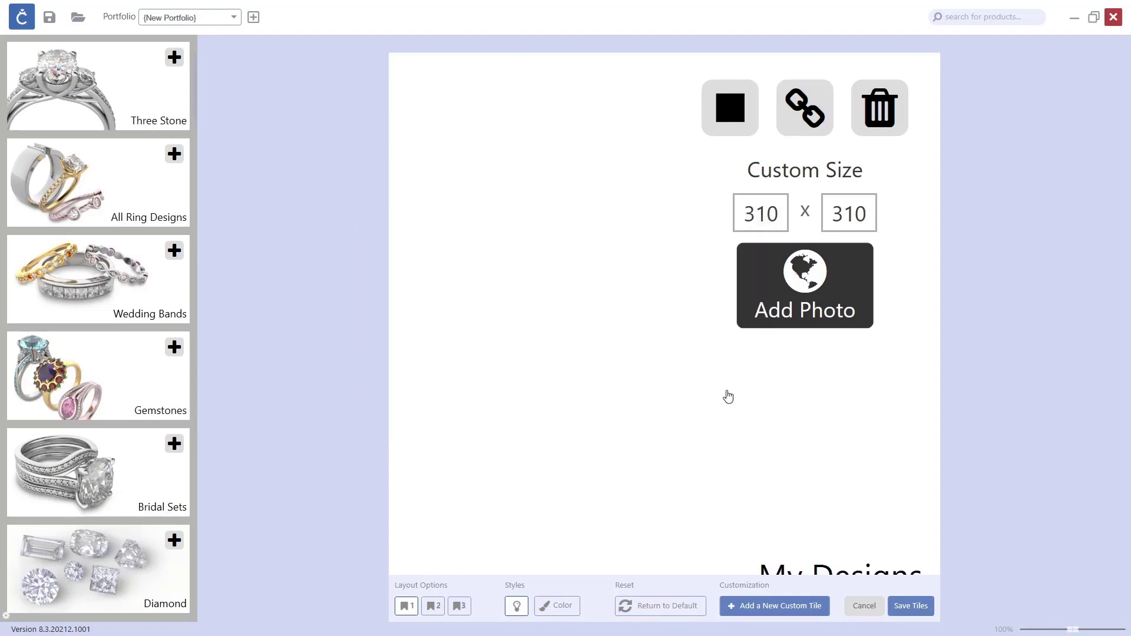
Set My logo.jpg as the My Designs tile's photo and save it.
left_click(809, 294)
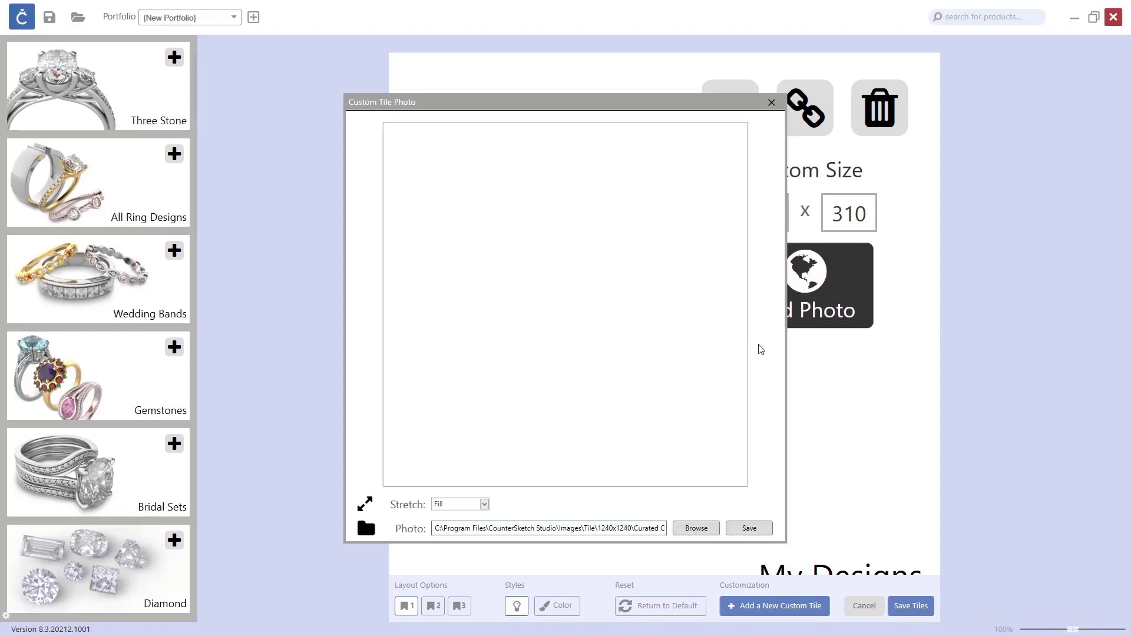
left_click(701, 529)
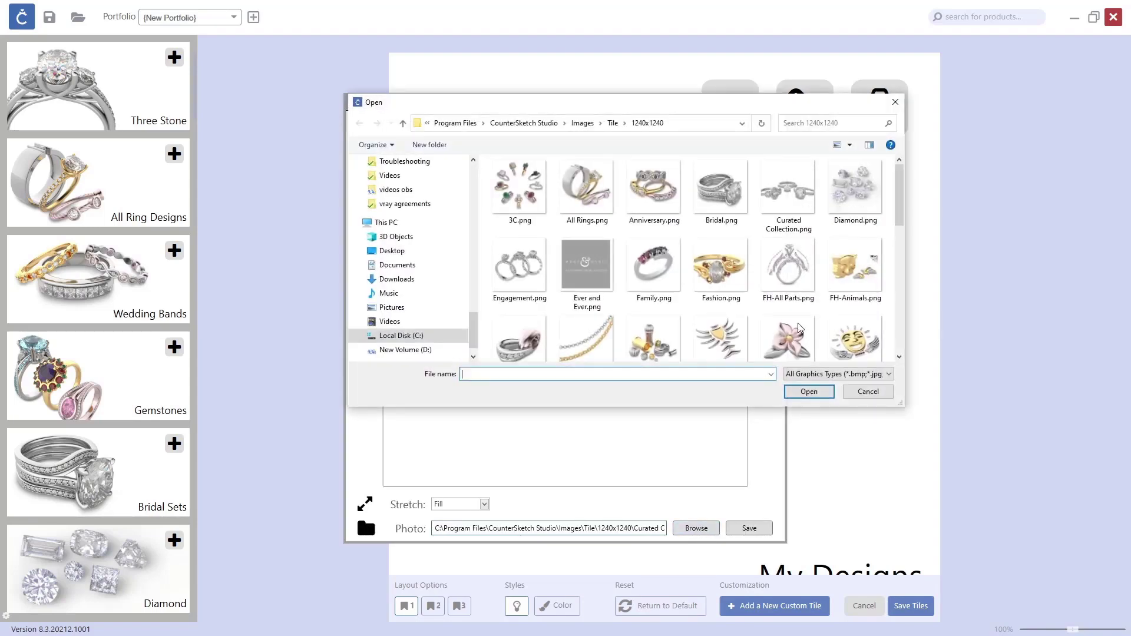
scroll(836, 218, "down", 5)
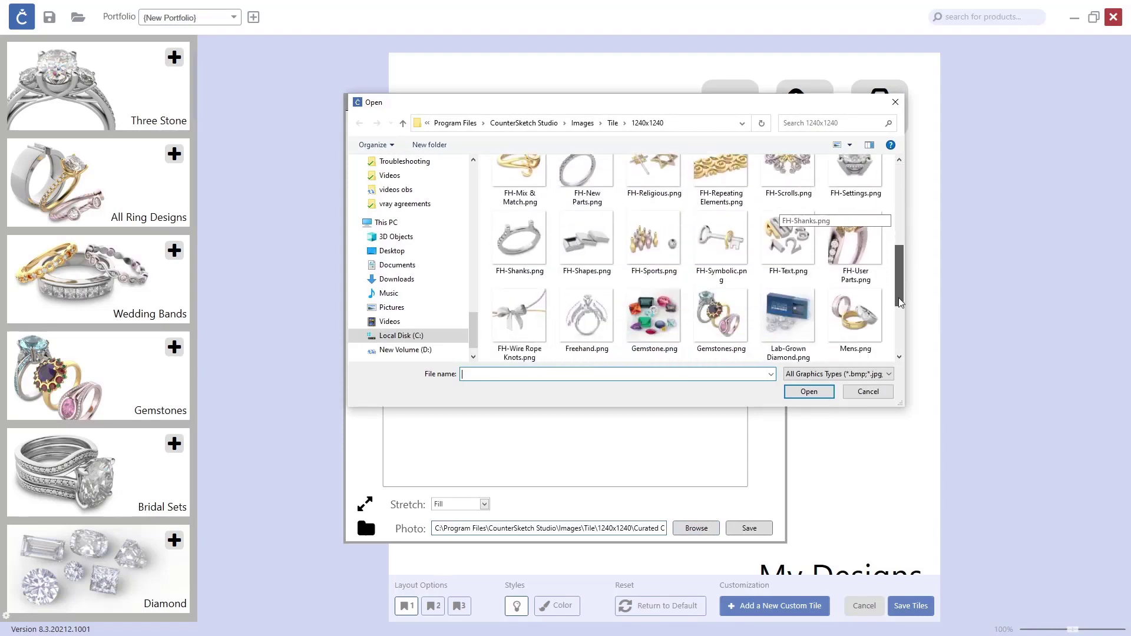
left_click(529, 285)
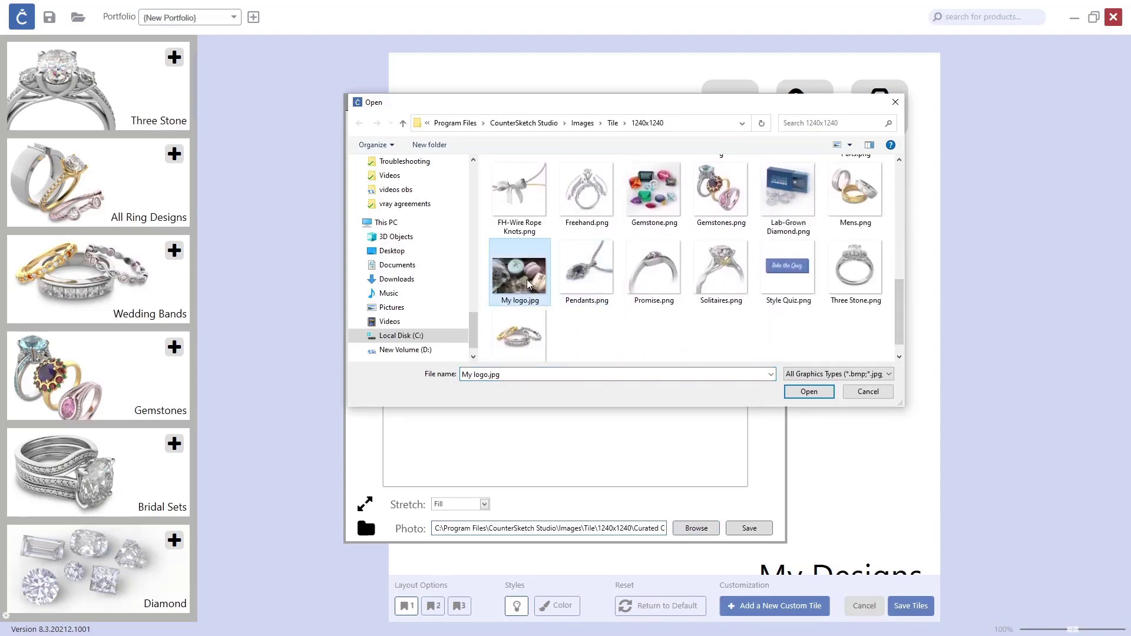
left_click(809, 392)
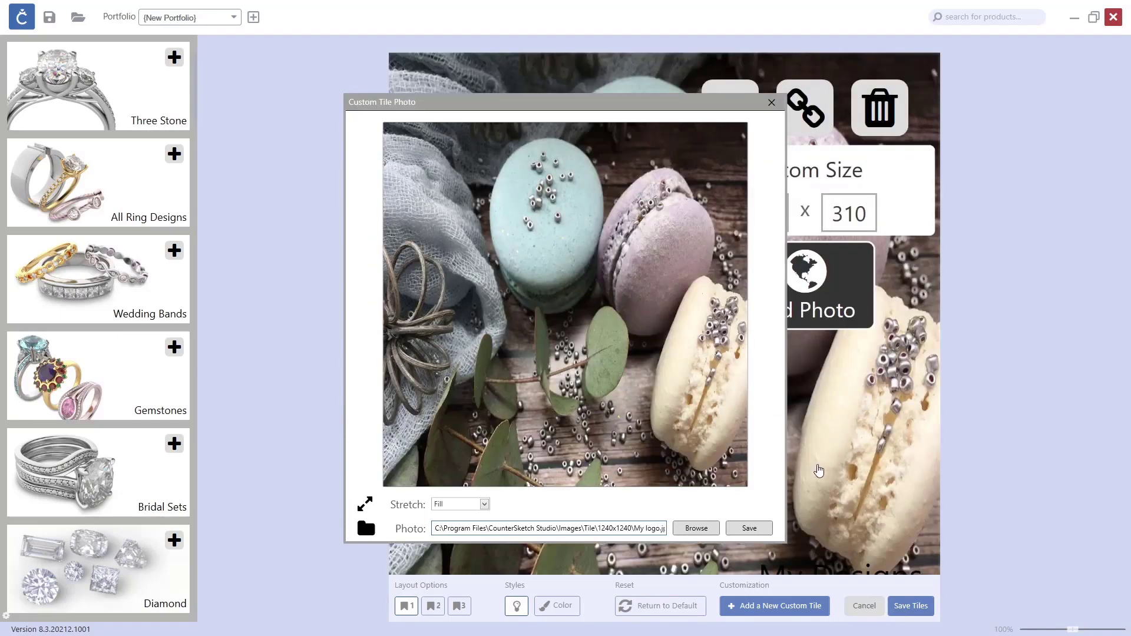
left_click(747, 530)
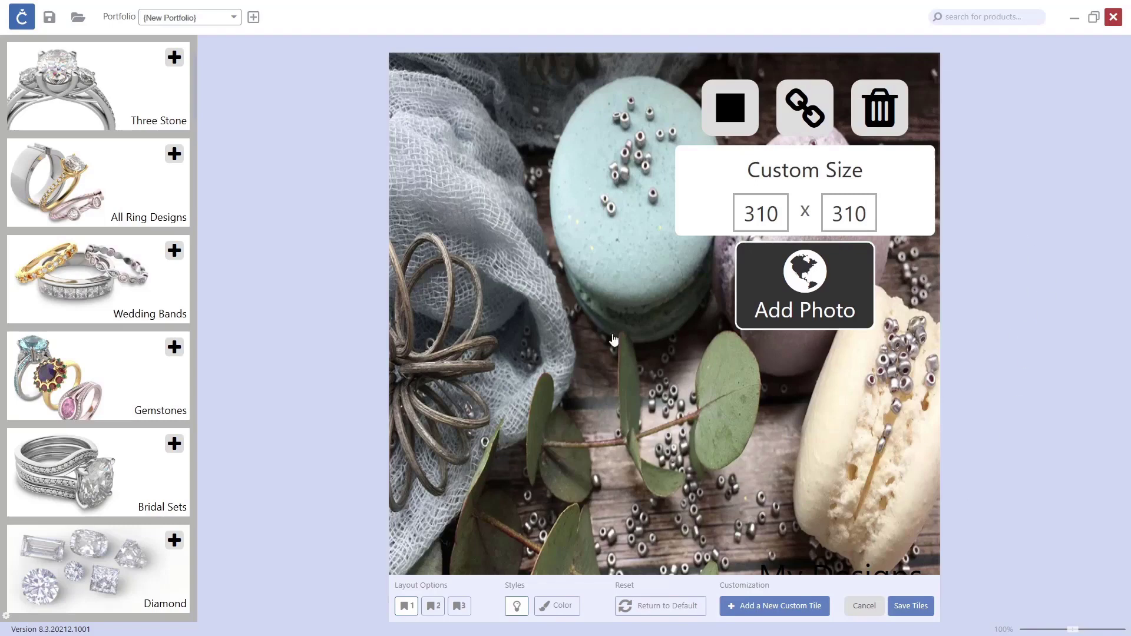
Resize the My Designs tile to 900 x 600 and save the tile layout.
double_click(783, 222)
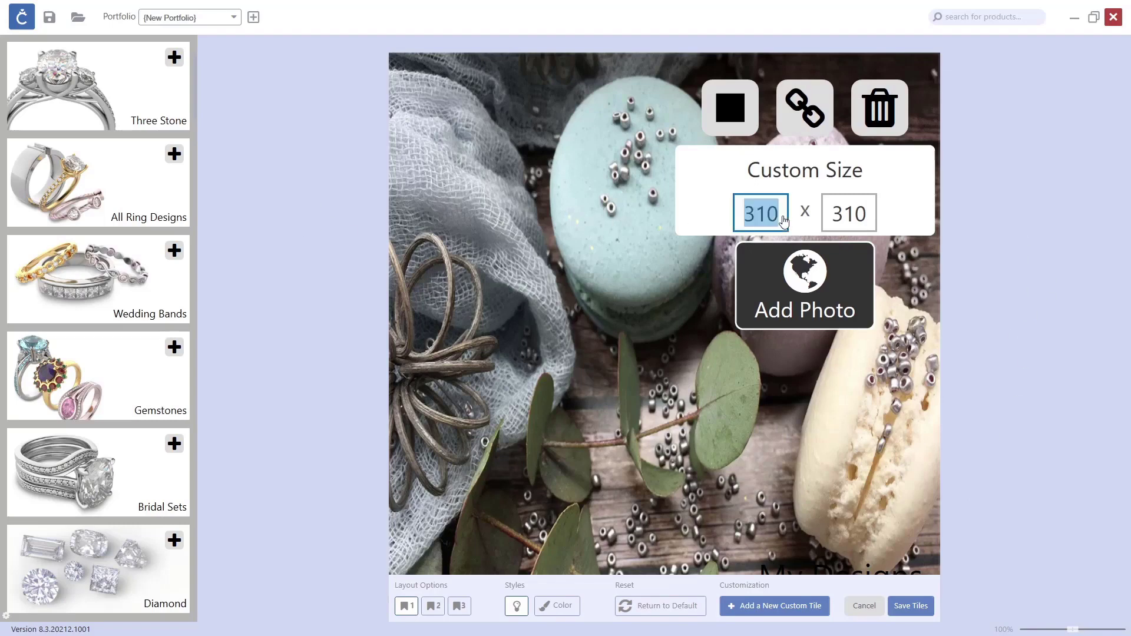
type("900")
double_click(828, 214)
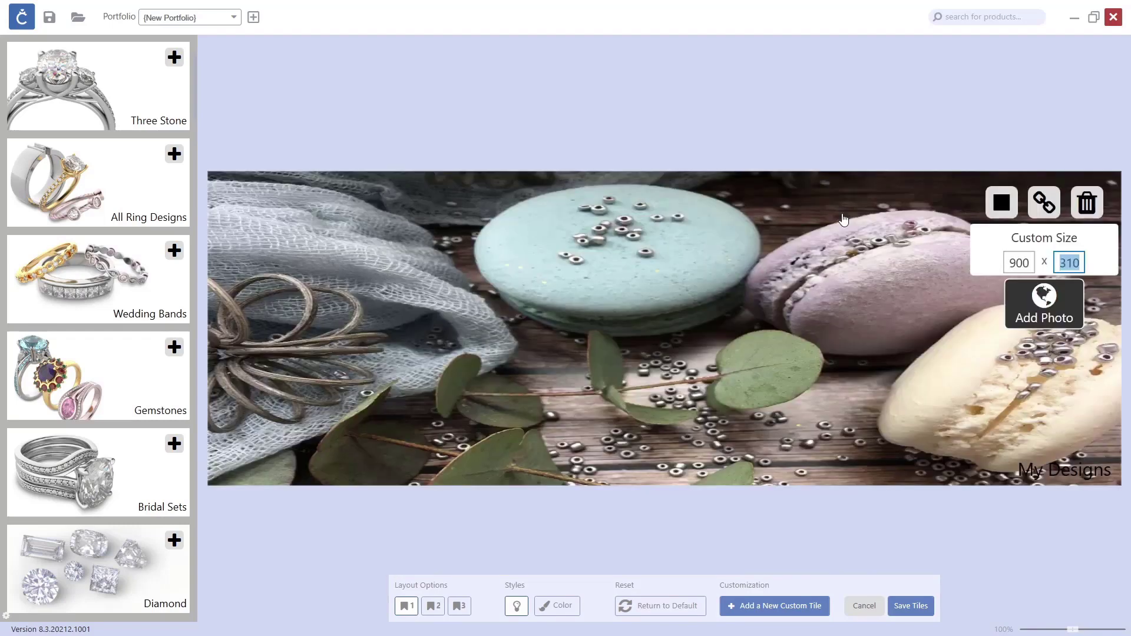
type("600")
key("Return")
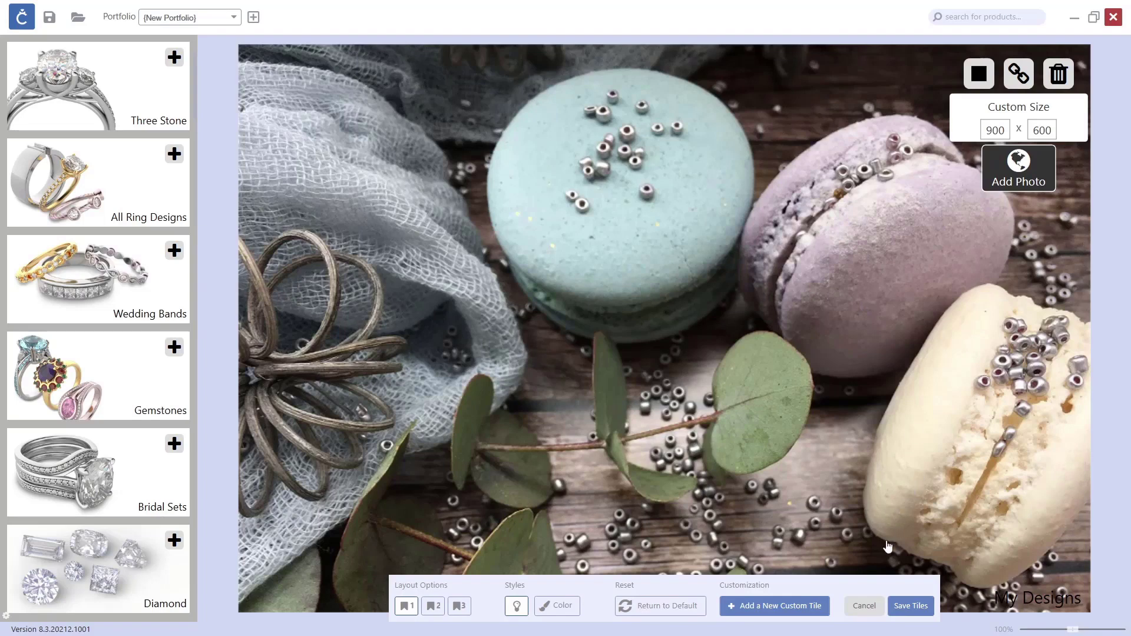
left_click(912, 606)
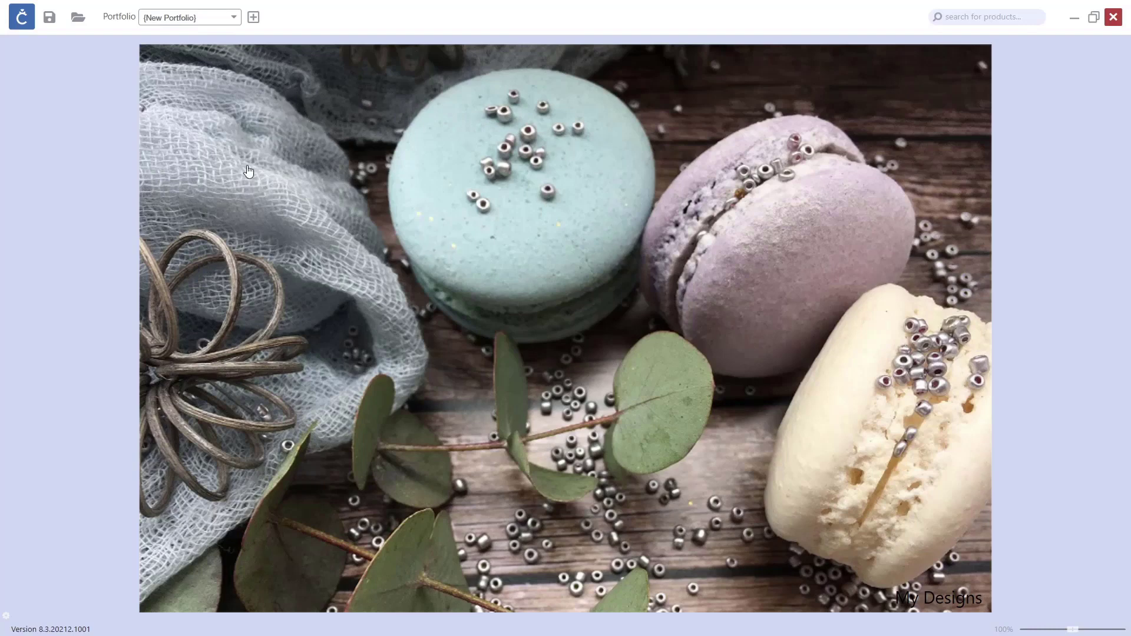
Open the My Designs photo tile to view the catalog of 11 saved ring designs.
left_click(546, 277)
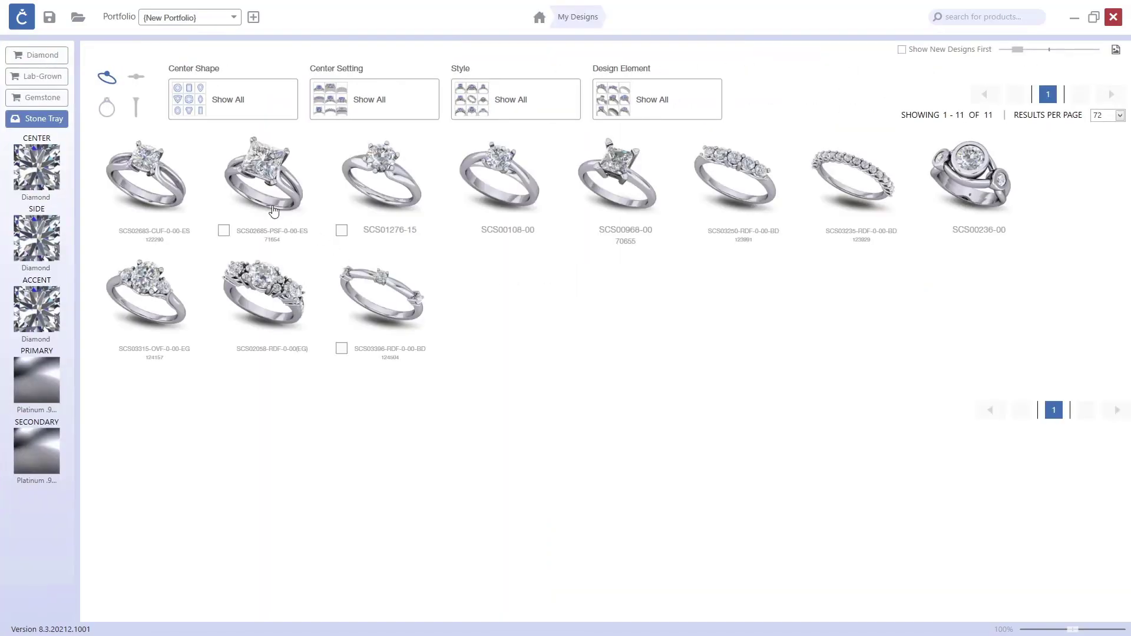